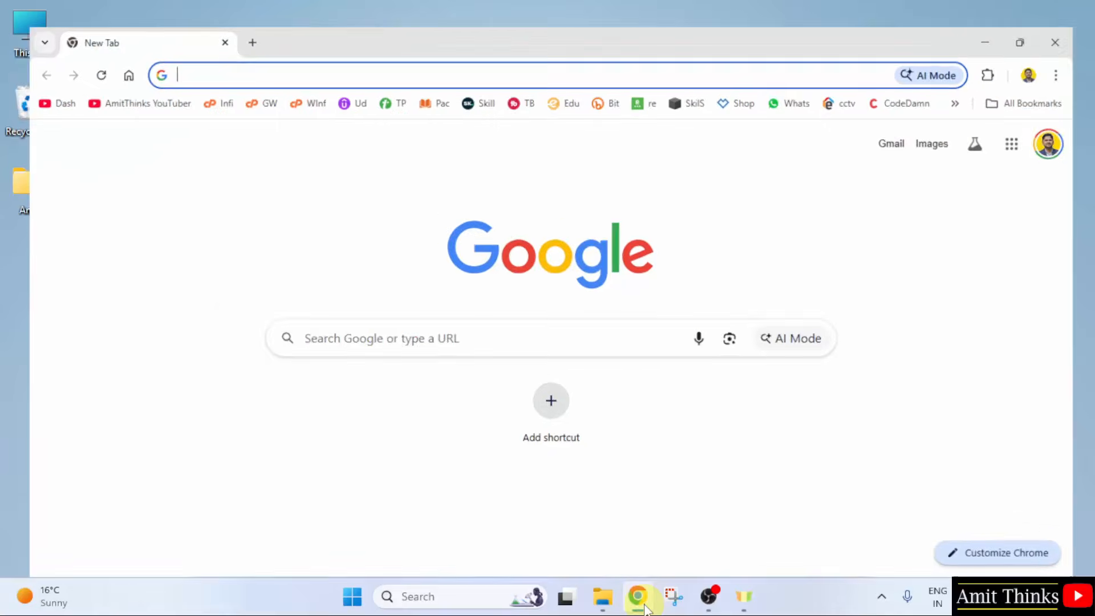
# Search Google for "mysql" and open the official MySQL website from the results
pyautogui.click(373, 329)
pyautogui.write('mysql')
pyautogui.press('BackSpace')
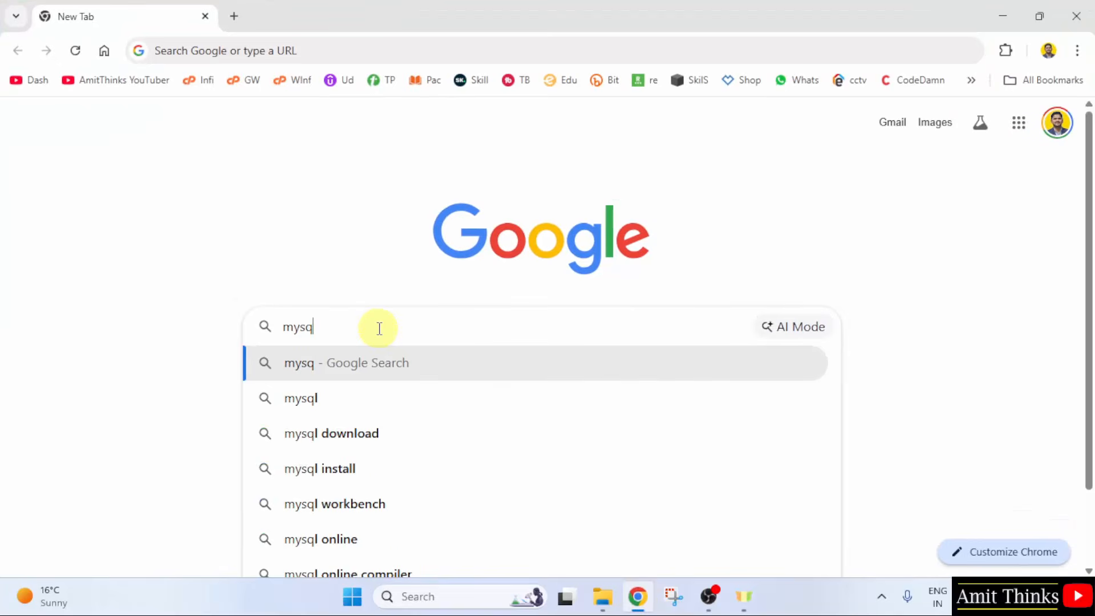
pyautogui.write('l')
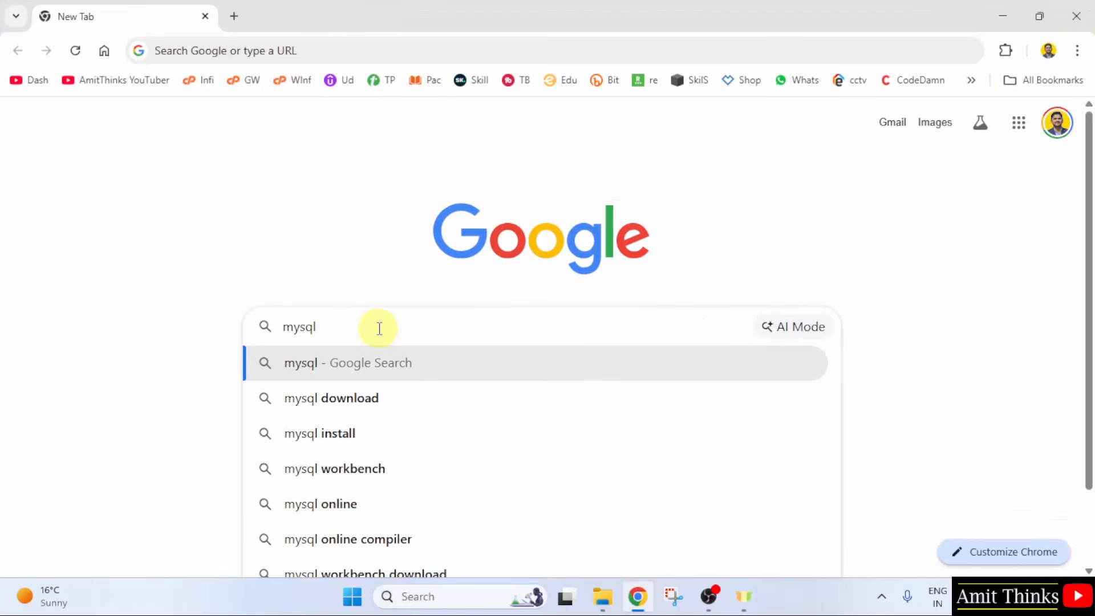
pyautogui.press('Return')
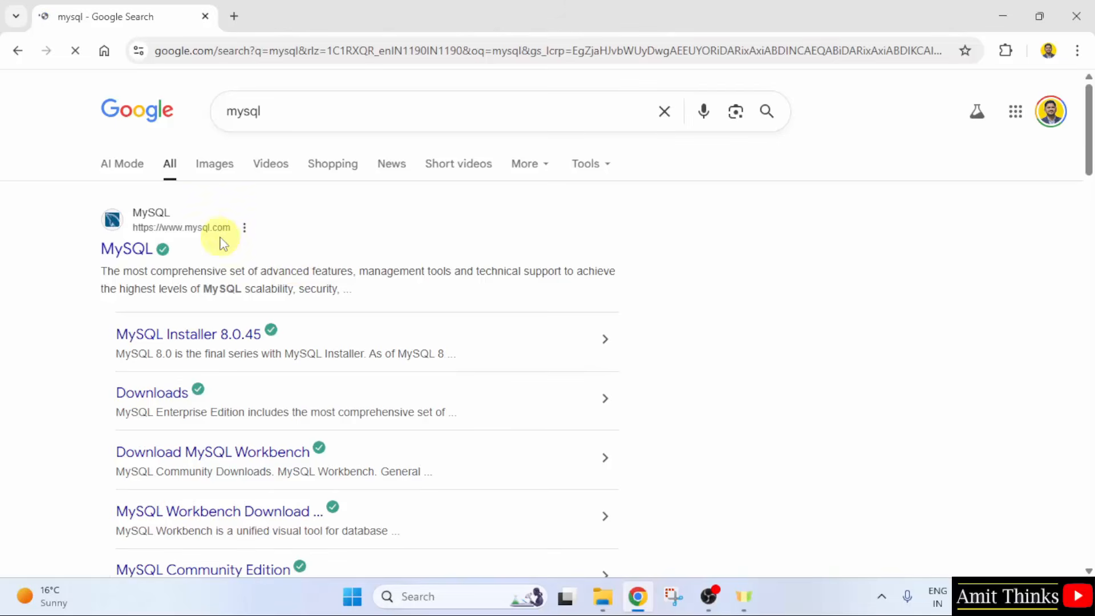
pyautogui.click(124, 250)
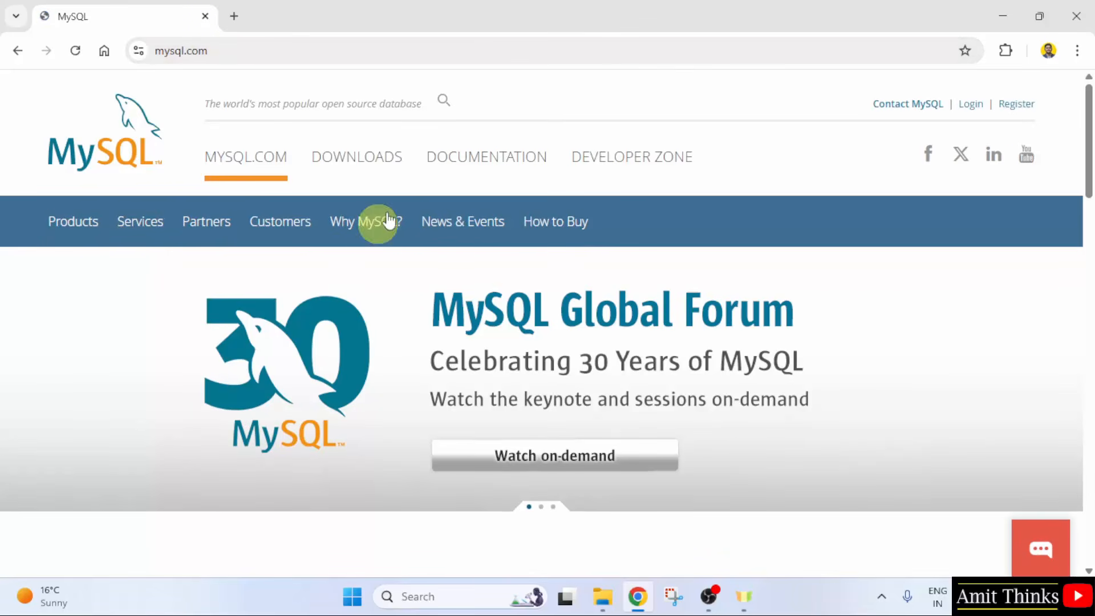
# Go to the MySQL Community (GPL) Downloads and open the MySQL Installer for Windows page
pyautogui.click(367, 162)
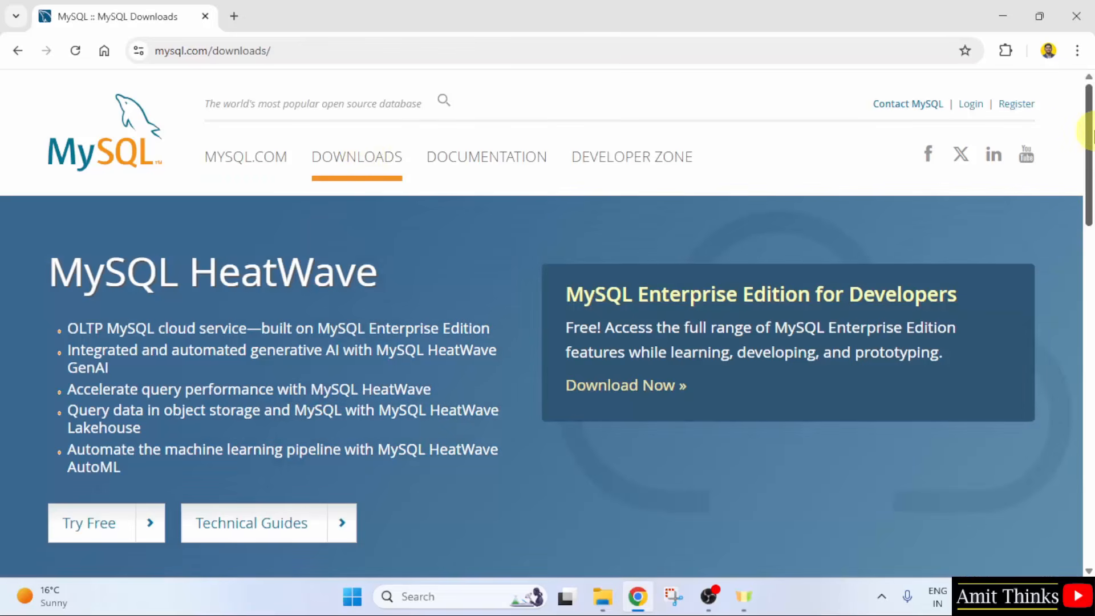
pyautogui.moveTo(1089, 123); pyautogui.dragTo(1090, 386)
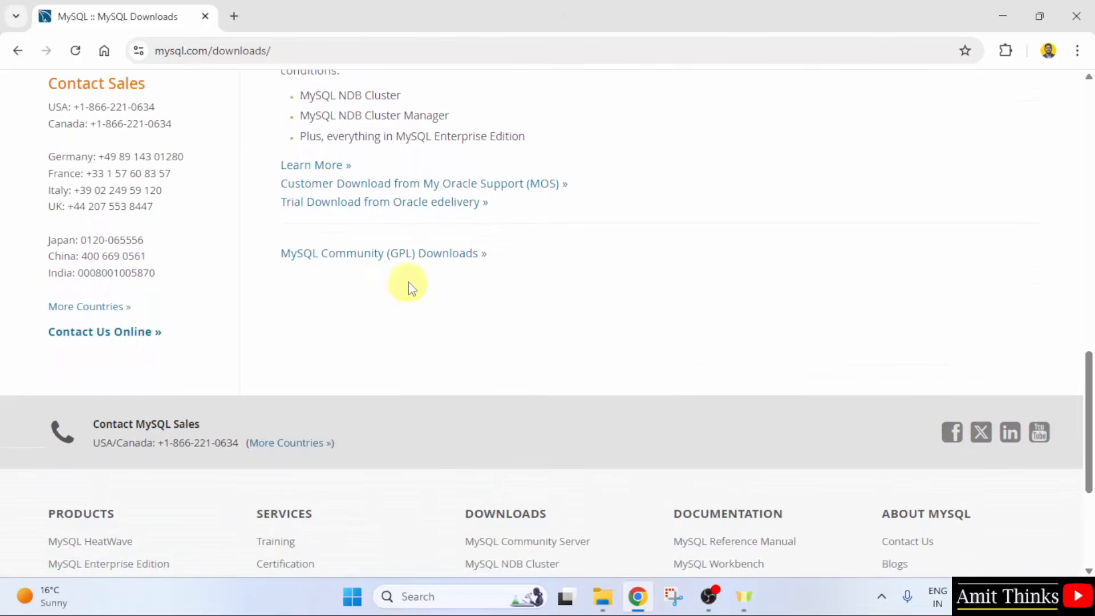
pyautogui.click(421, 258)
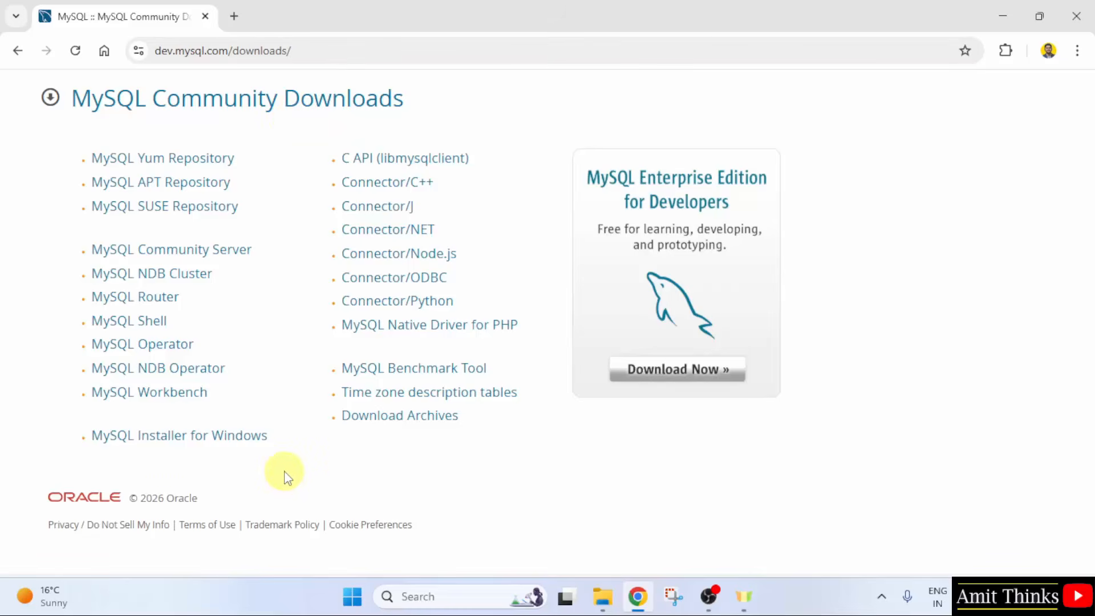
pyautogui.click(253, 440)
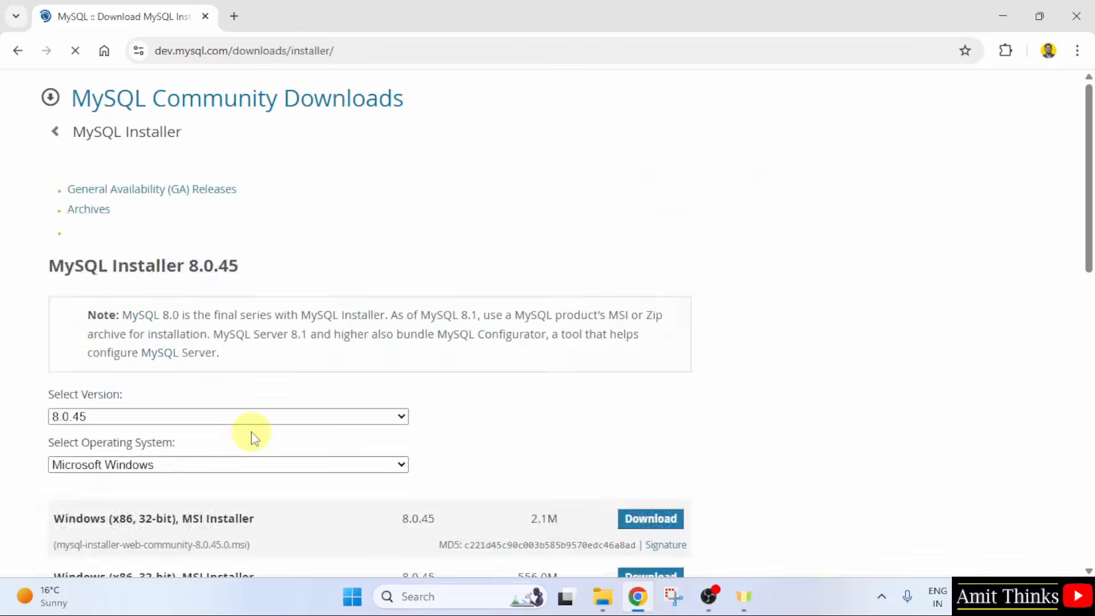
# Download the 556.0M Windows (x86, 32-bit) MSI Installer for MySQL Installer 8.0.45
pyautogui.tripleClick(232, 258)
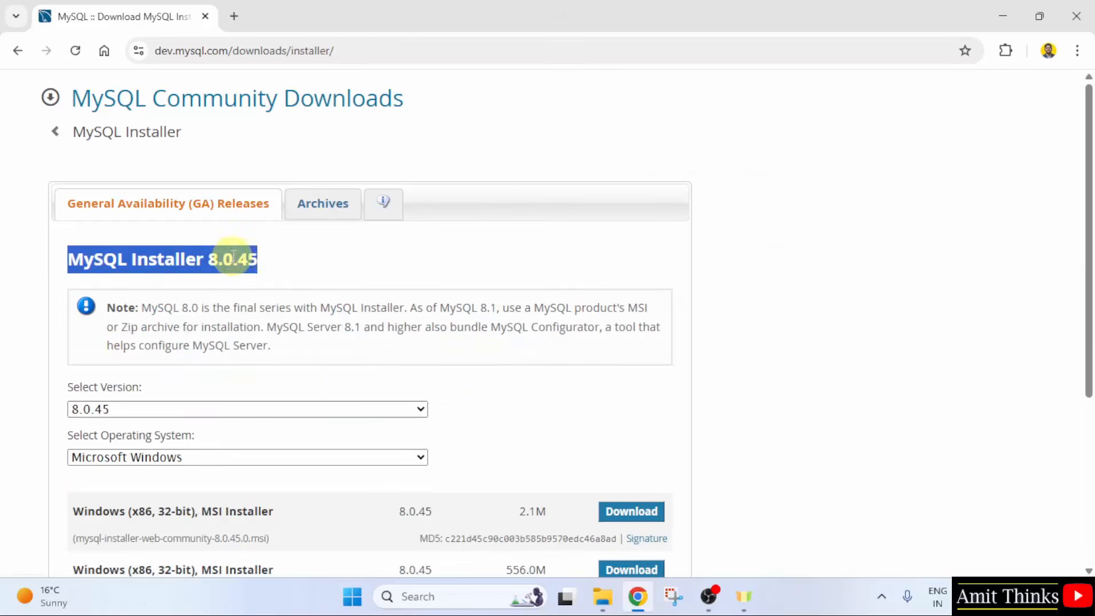
pyautogui.click(760, 211)
pyautogui.moveTo(1090, 206); pyautogui.dragTo(1086, 305)
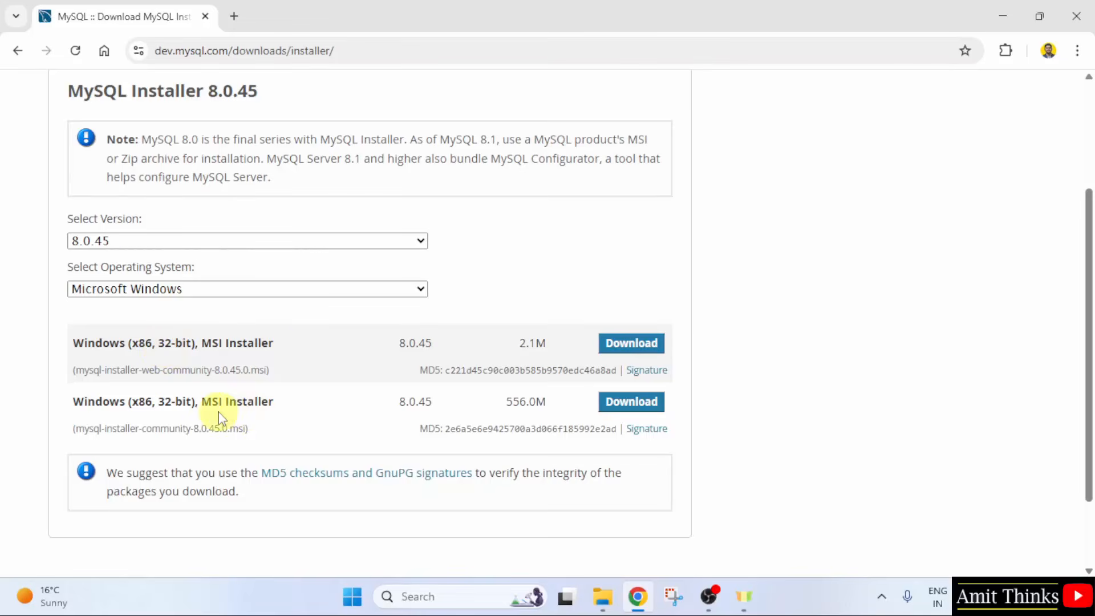
pyautogui.moveTo(202, 399); pyautogui.dragTo(286, 403)
pyautogui.click(282, 403)
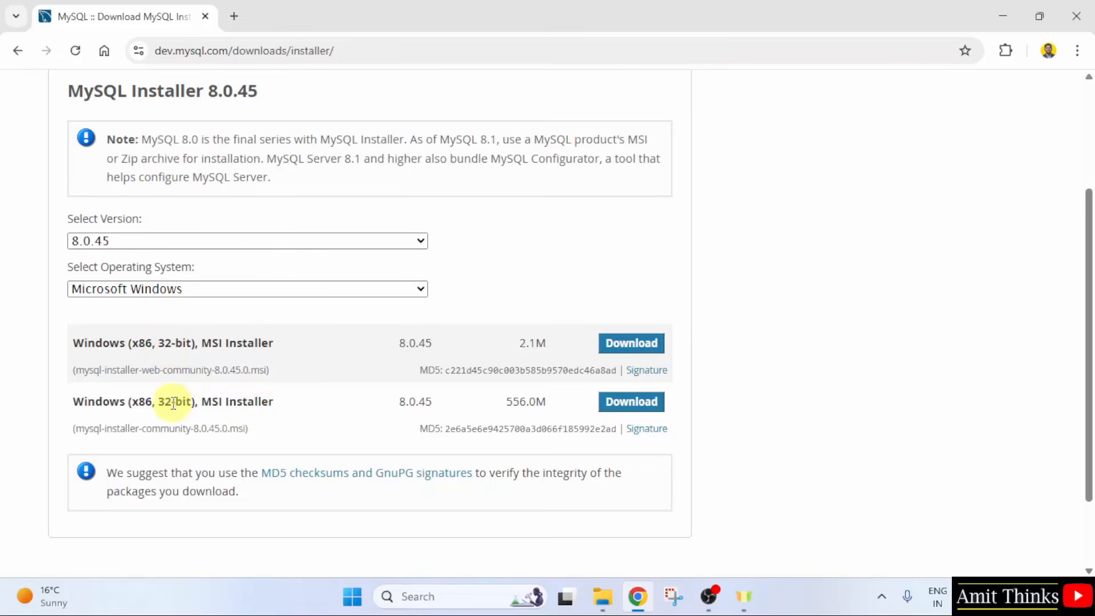
pyautogui.moveTo(158, 401); pyautogui.dragTo(201, 401)
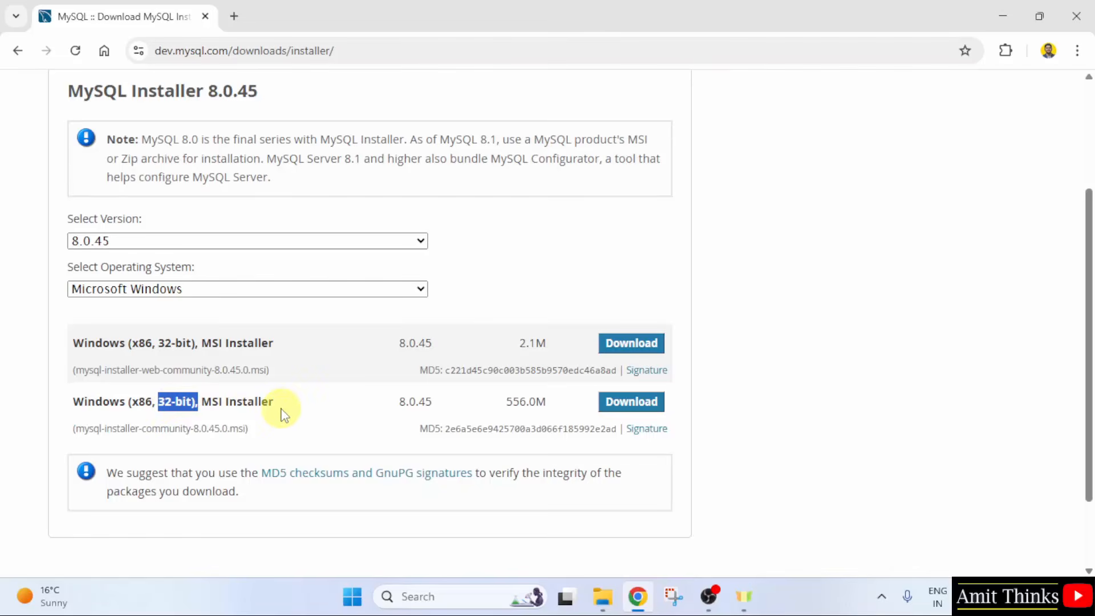
pyautogui.click(362, 413)
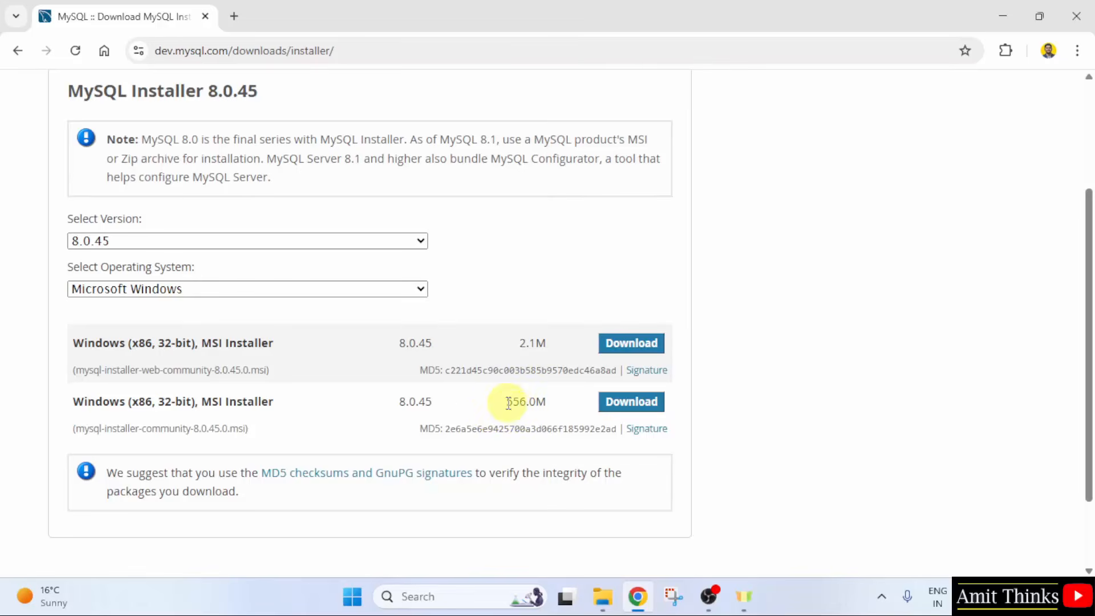
pyautogui.moveTo(506, 401); pyautogui.dragTo(559, 402)
pyautogui.click(561, 404)
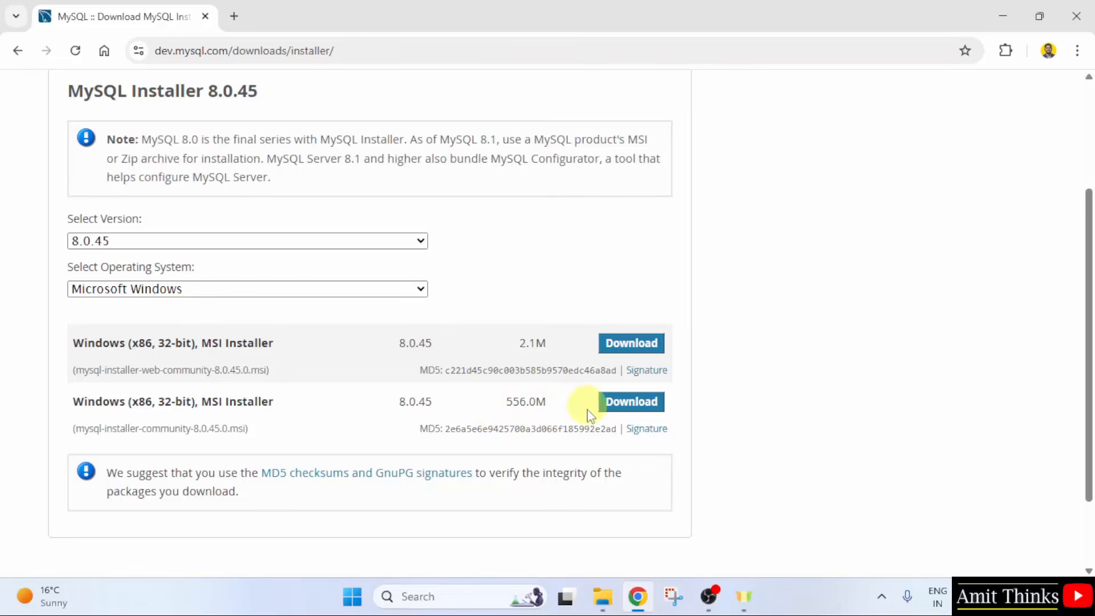
pyautogui.click(635, 408)
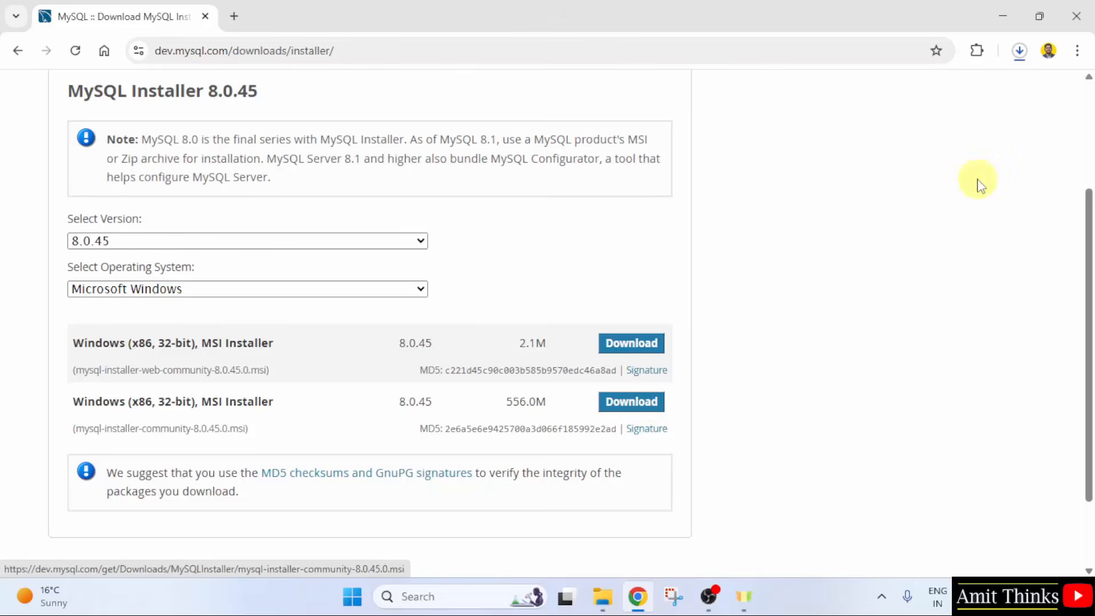
# Launch the downloaded mysql-installer-community-8.0.45.0.msi file and minimize the browser window
pyautogui.click(1019, 53)
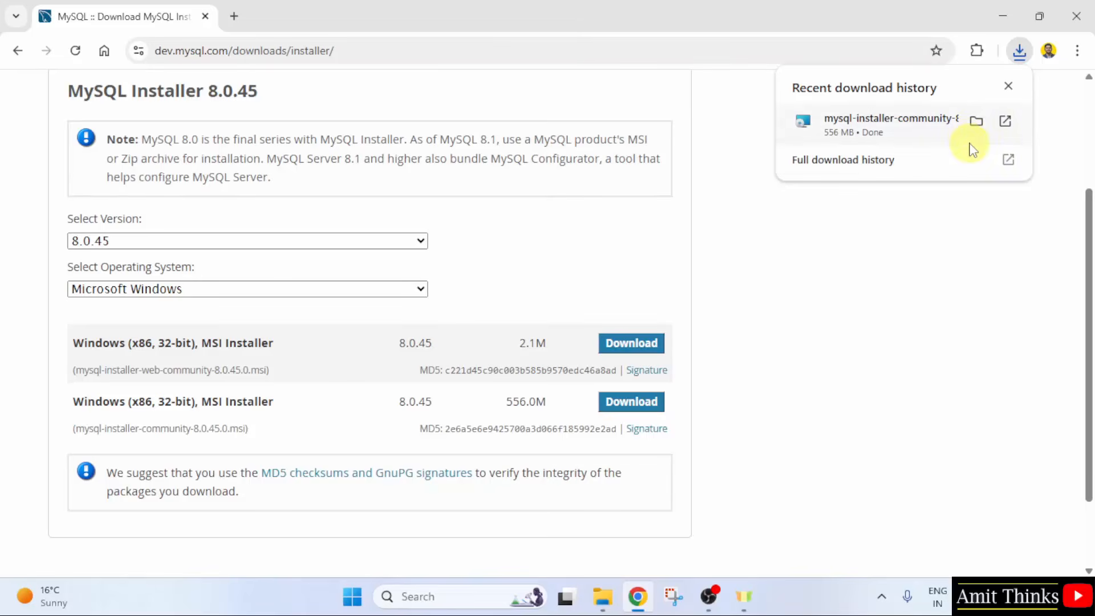
pyautogui.rightClick(963, 142)
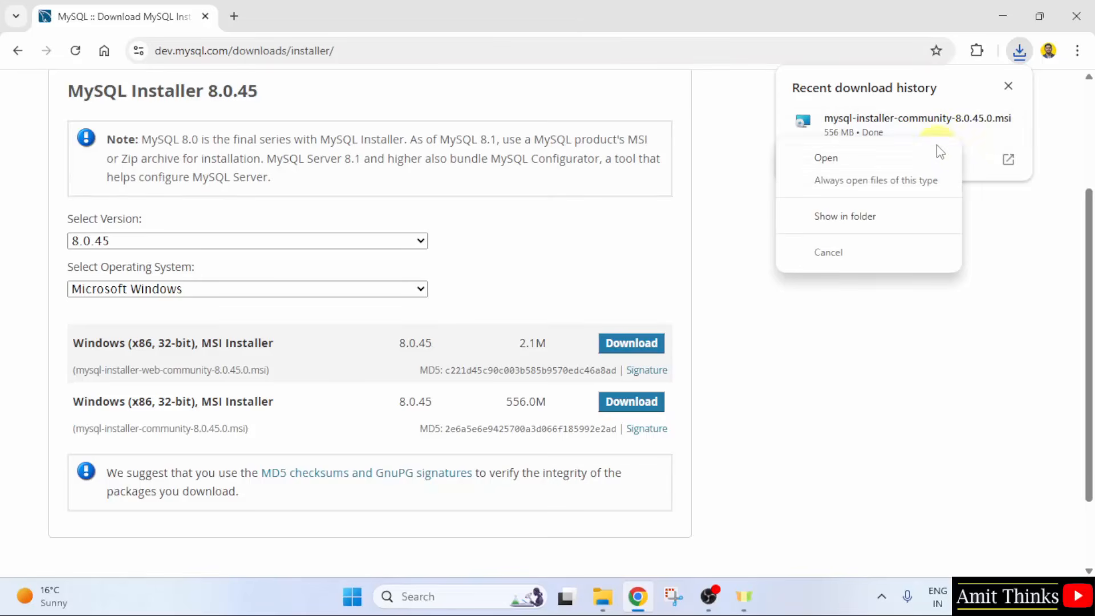
pyautogui.click(935, 158)
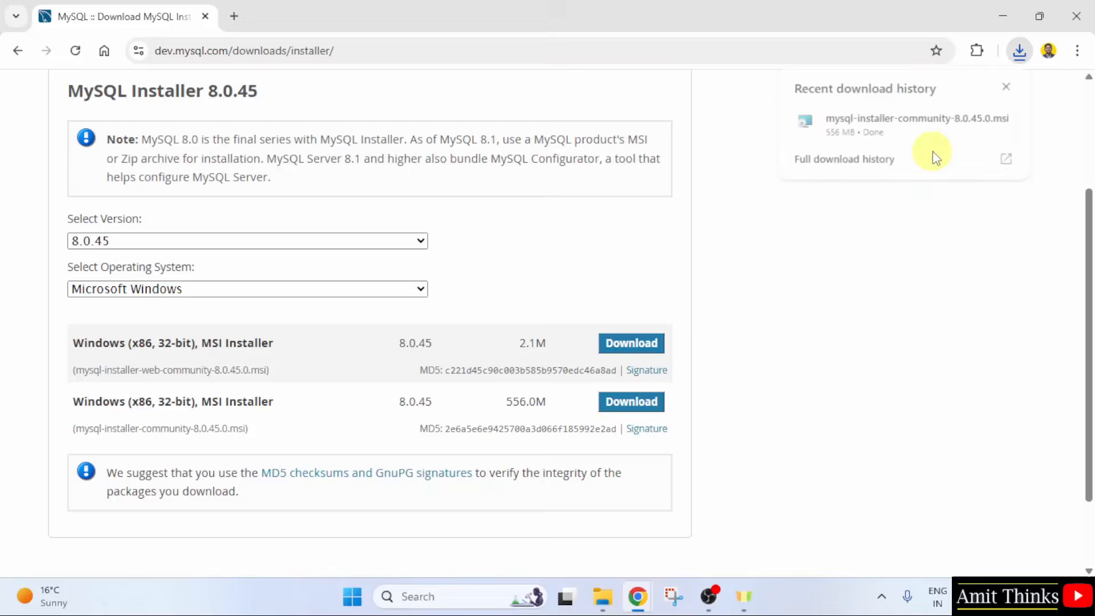
pyautogui.click(1003, 14)
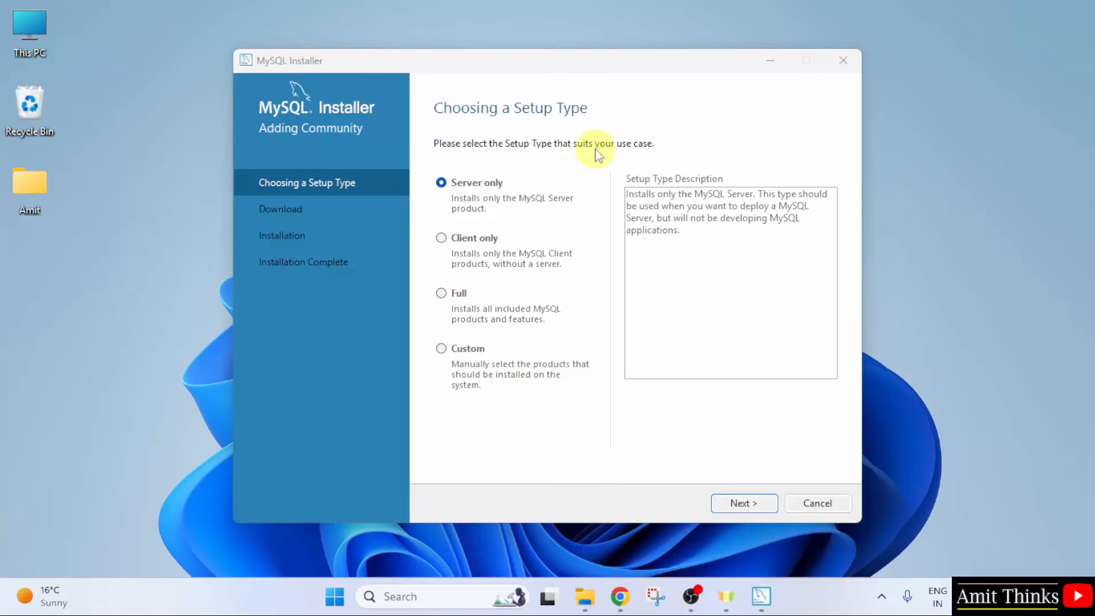
# Choose the Custom setup type and add MySQL Server 8.0.45 - X64 to the products to be installed
pyautogui.click(445, 355)
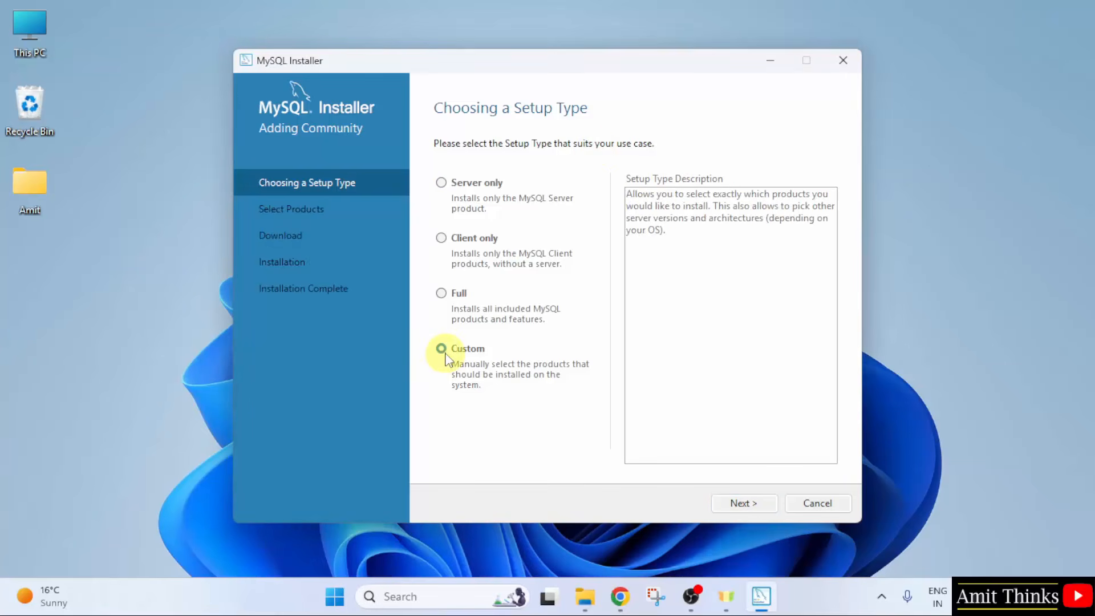
pyautogui.click(748, 504)
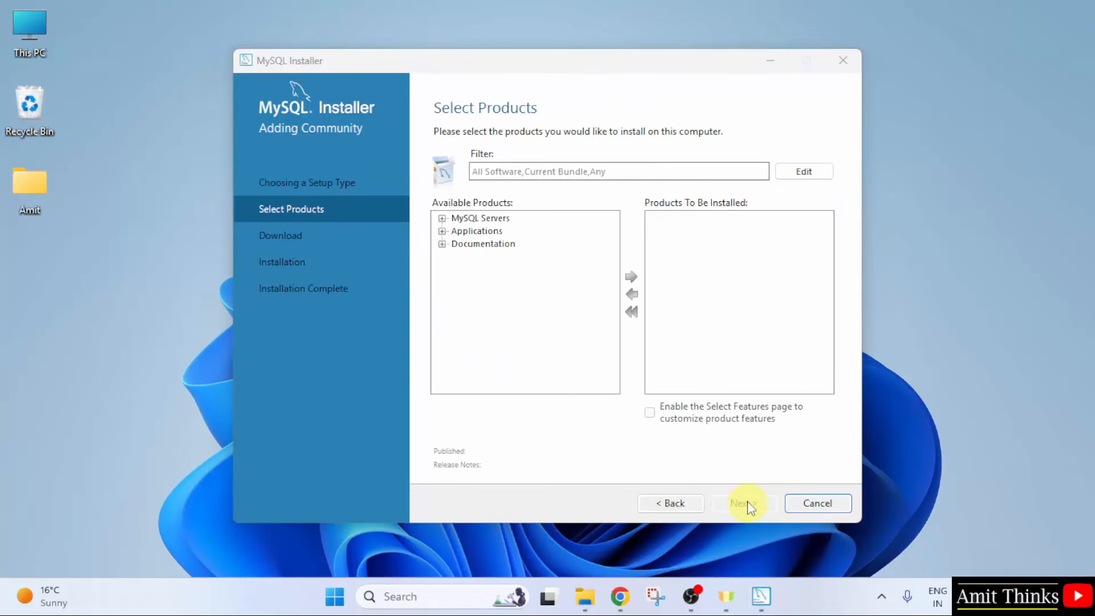
pyautogui.click(441, 218)
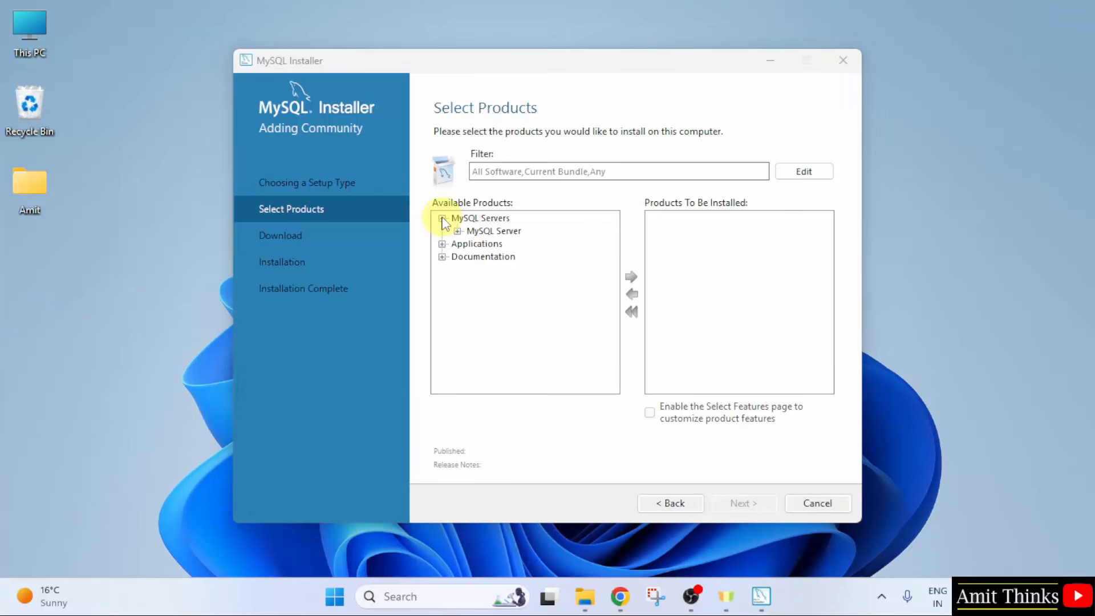
pyautogui.click(457, 230)
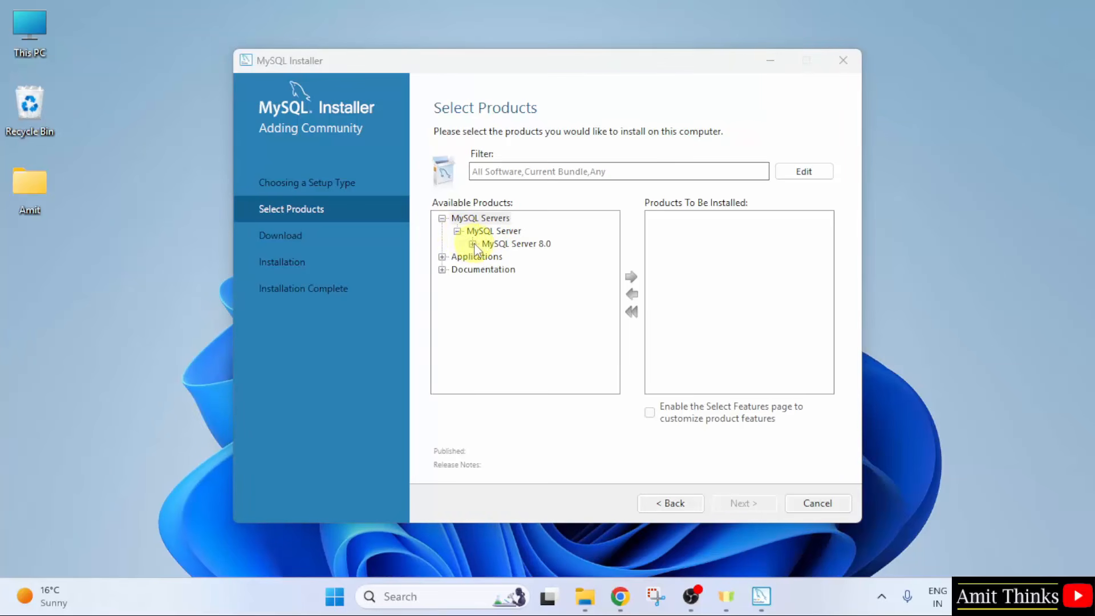
pyautogui.click(473, 244)
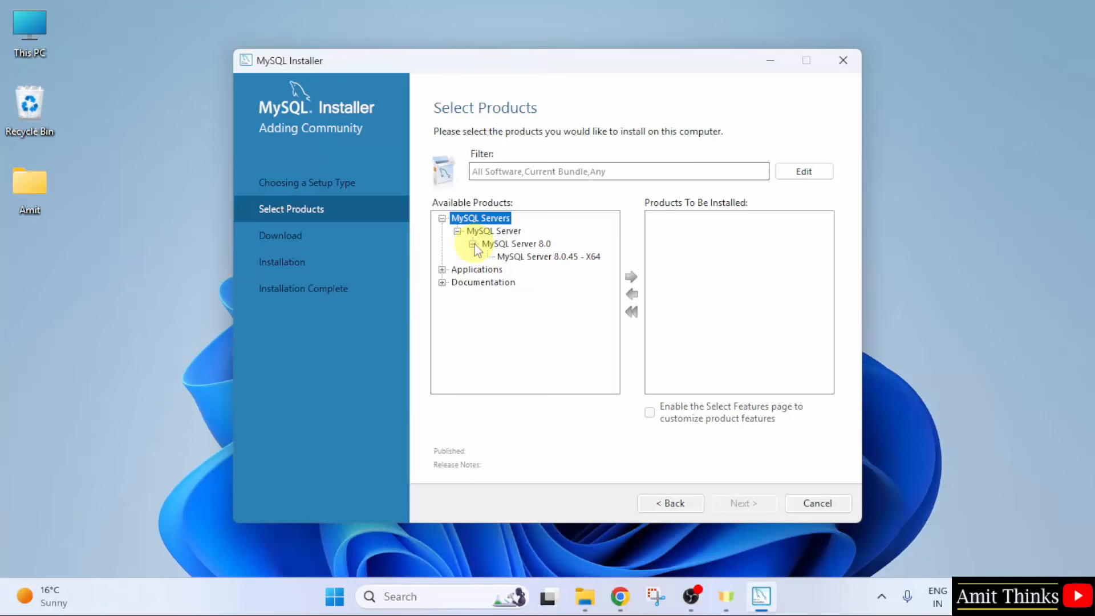
pyautogui.click(600, 261)
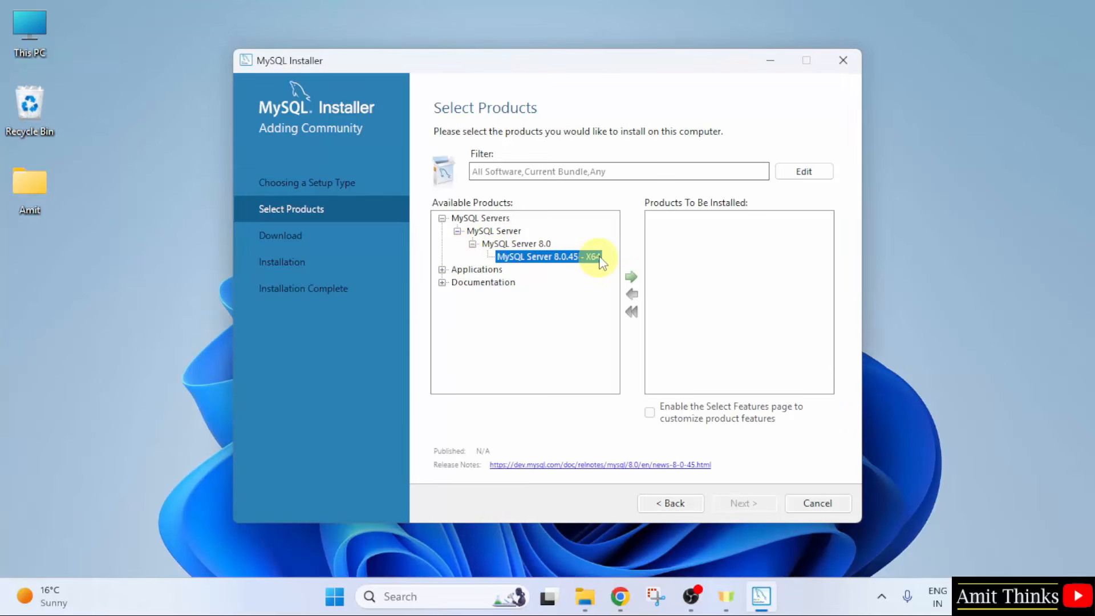
pyautogui.click(631, 278)
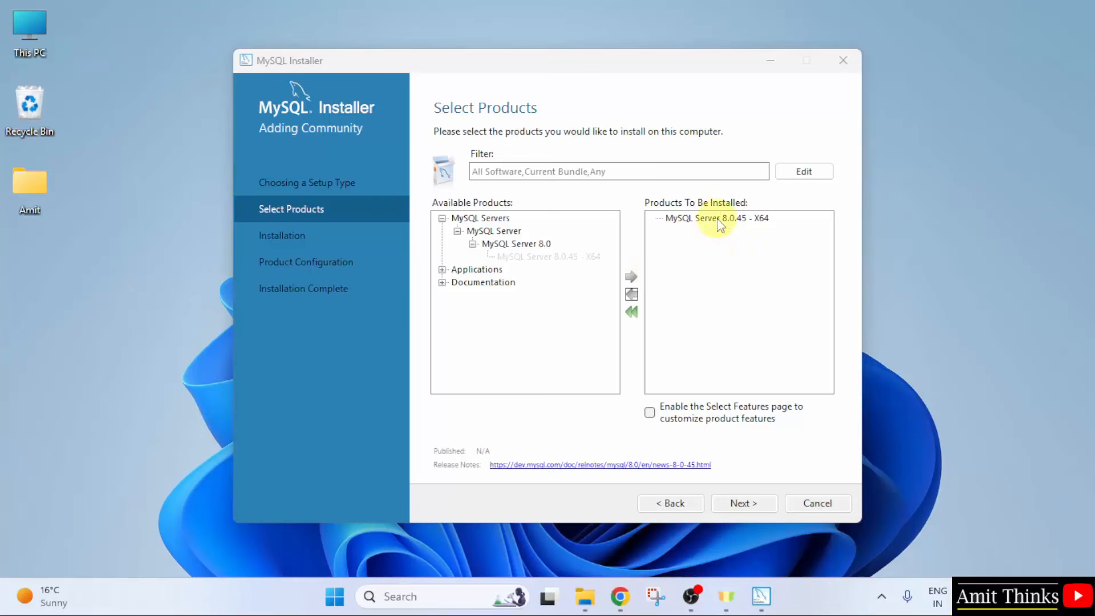
# Add MySQL Workbench 8.0.46 - X64 from the Applications group to the products to be installed
pyautogui.click(442, 269)
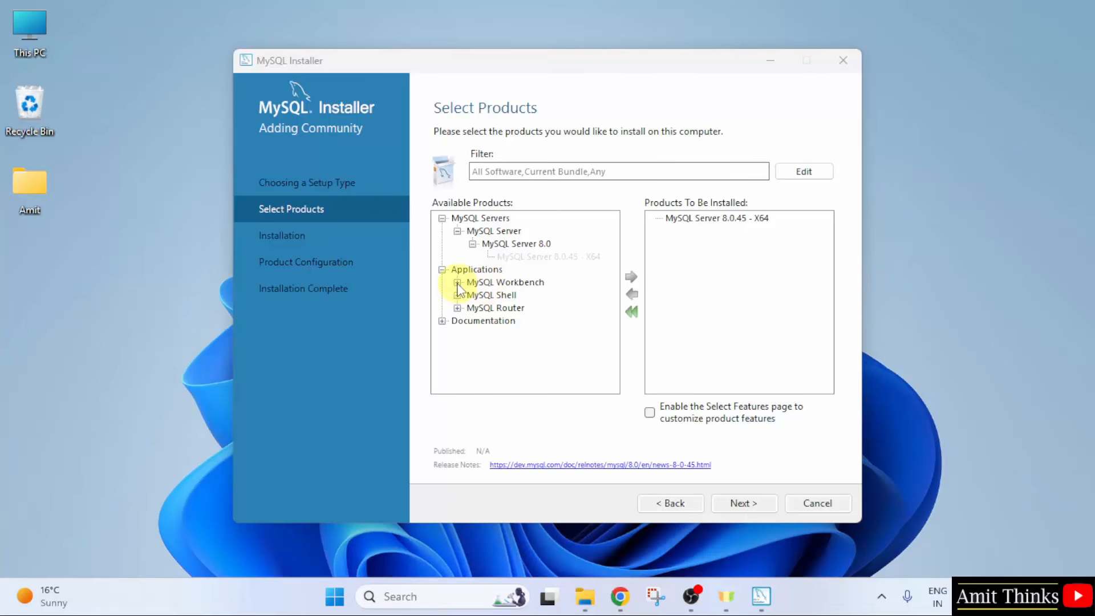
pyautogui.click(457, 282)
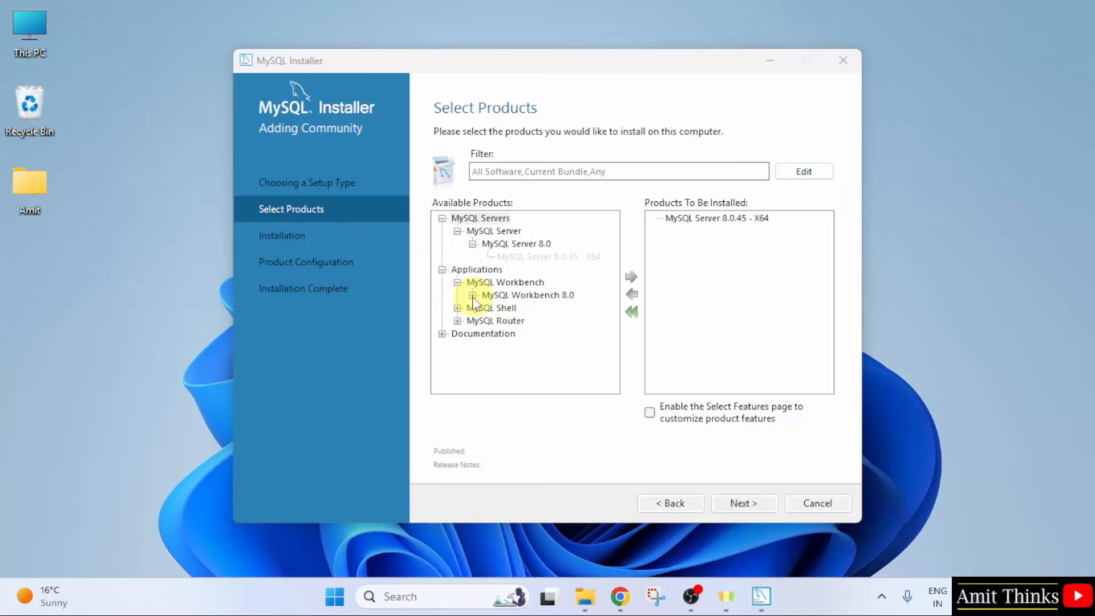
pyautogui.click(472, 295)
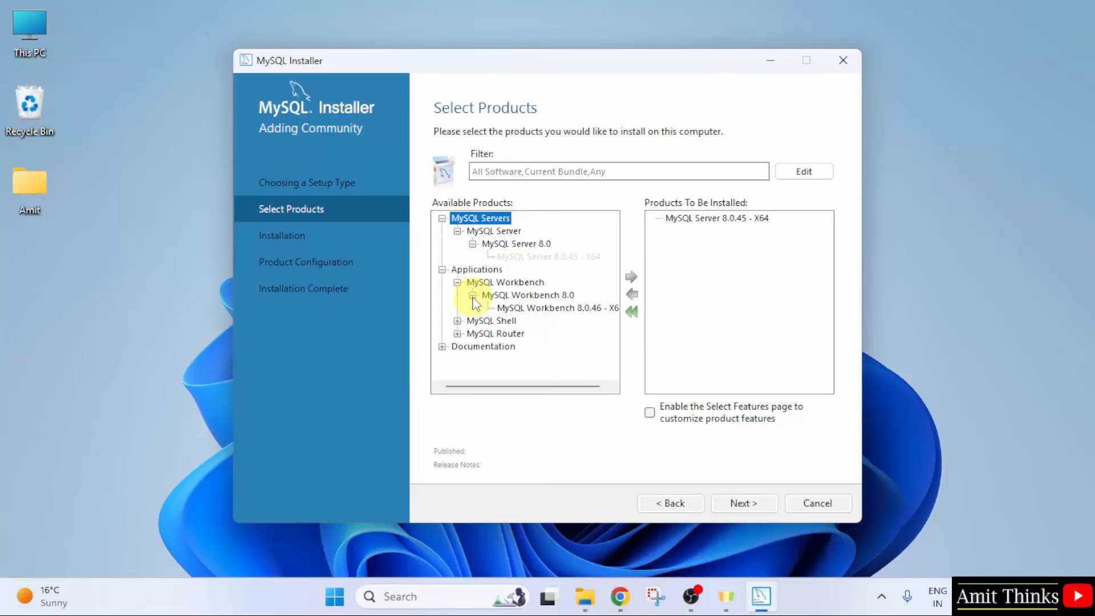
pyautogui.click(567, 309)
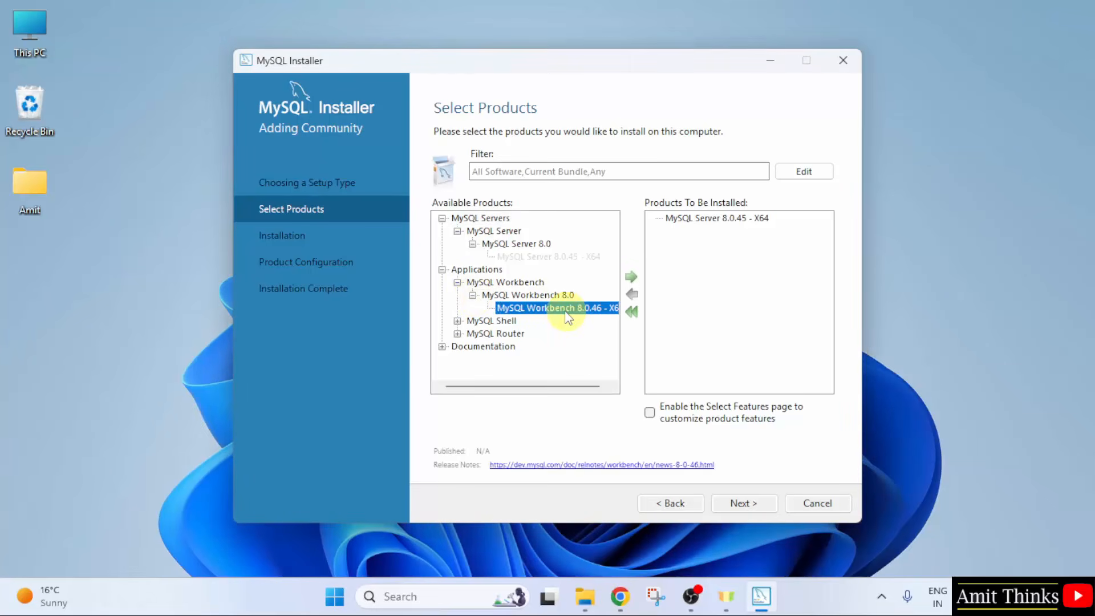
pyautogui.click(630, 276)
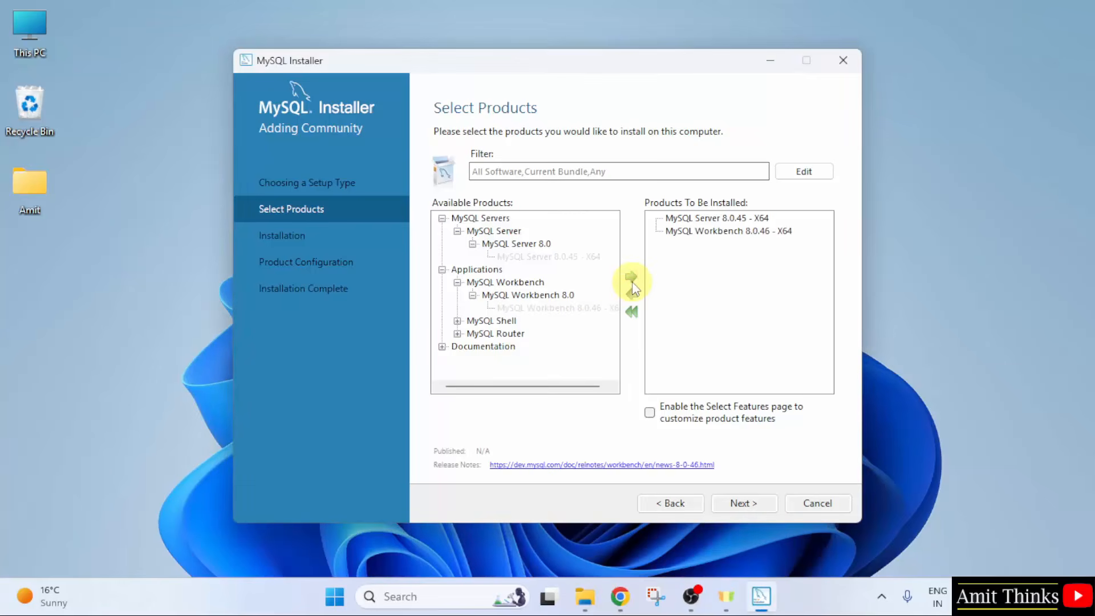
# Add MySQL Shell 8.0.45 - X64 from the Applications group to the products to be installed
pyautogui.click(457, 321)
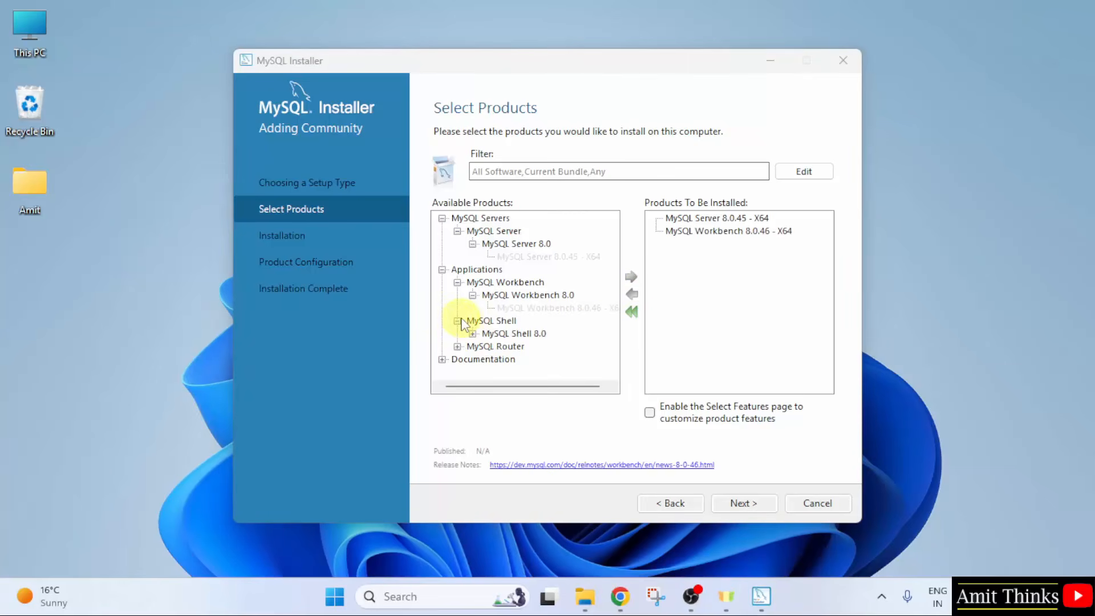
pyautogui.click(472, 333)
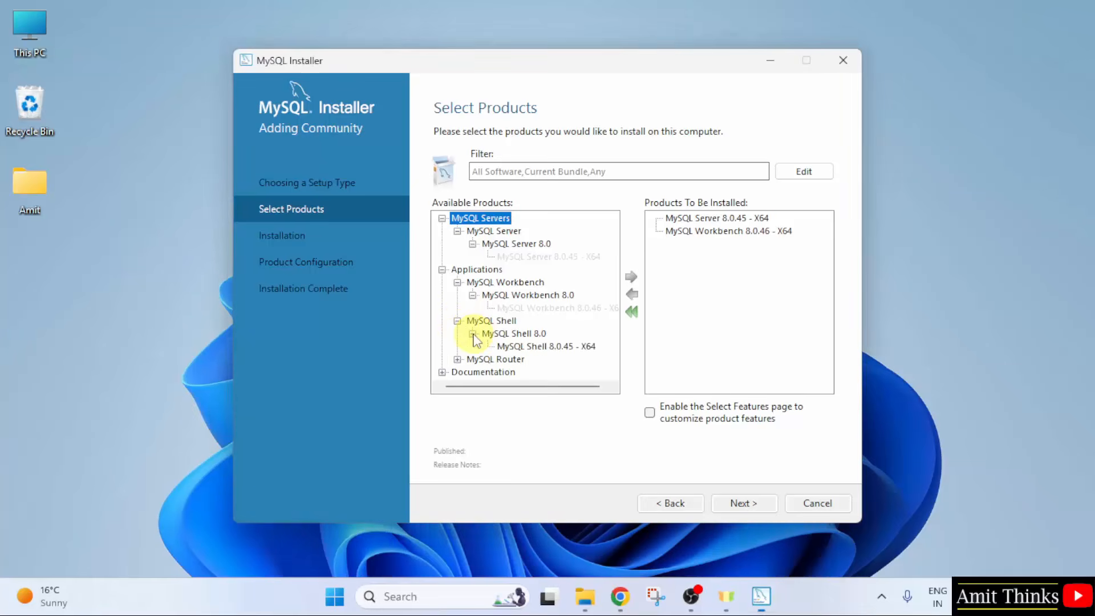
pyautogui.click(513, 346)
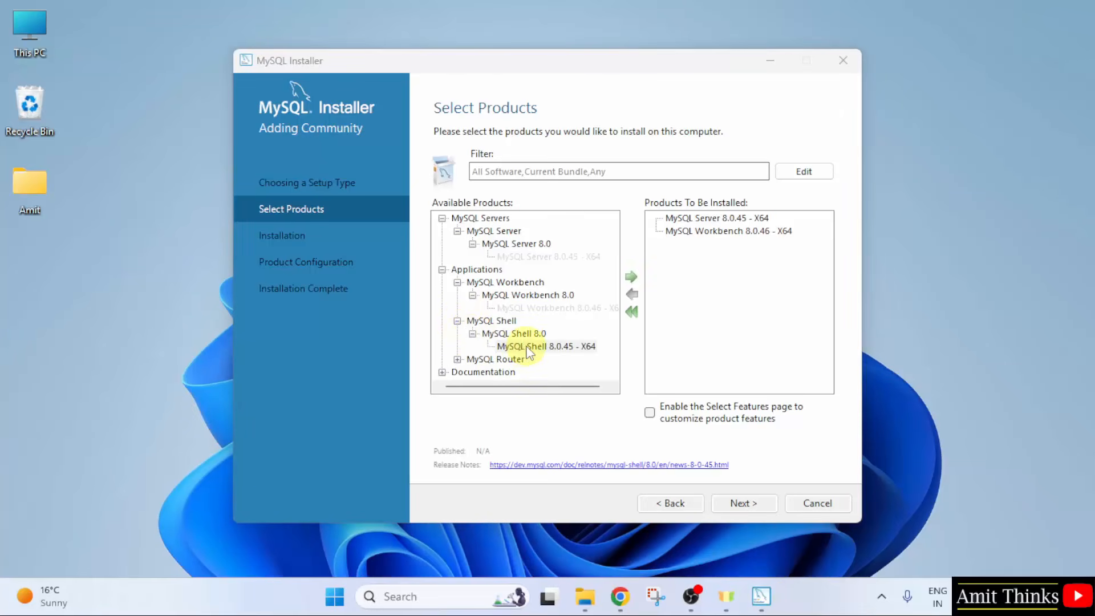
pyautogui.click(527, 347)
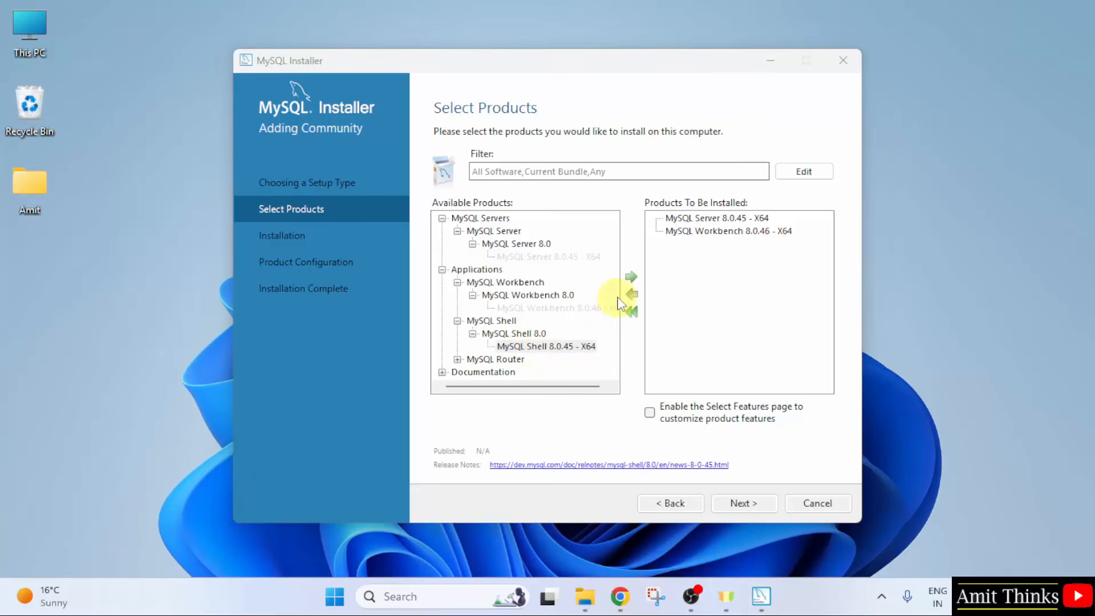
pyautogui.click(630, 278)
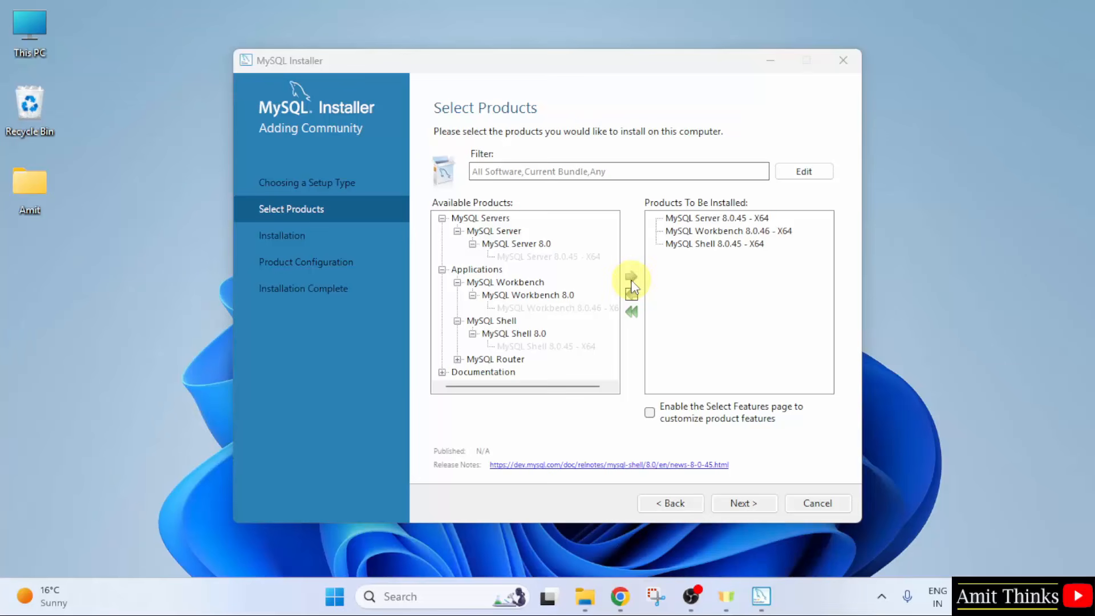
# Install the selected MySQL Server, Workbench and Shell products and proceed to product configuration
pyautogui.click(743, 504)
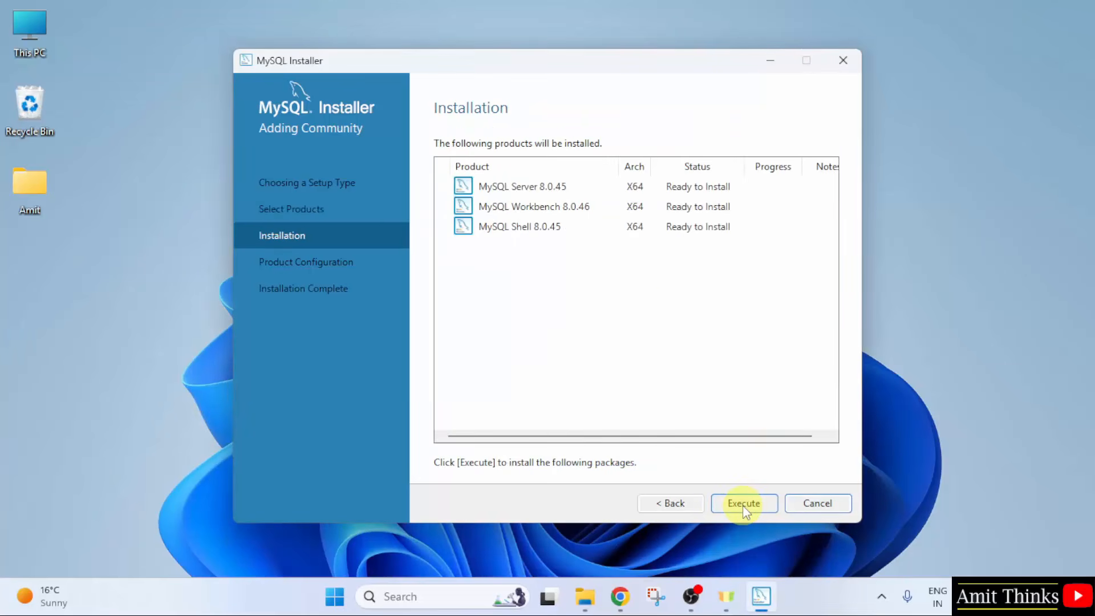
pyautogui.click(744, 504)
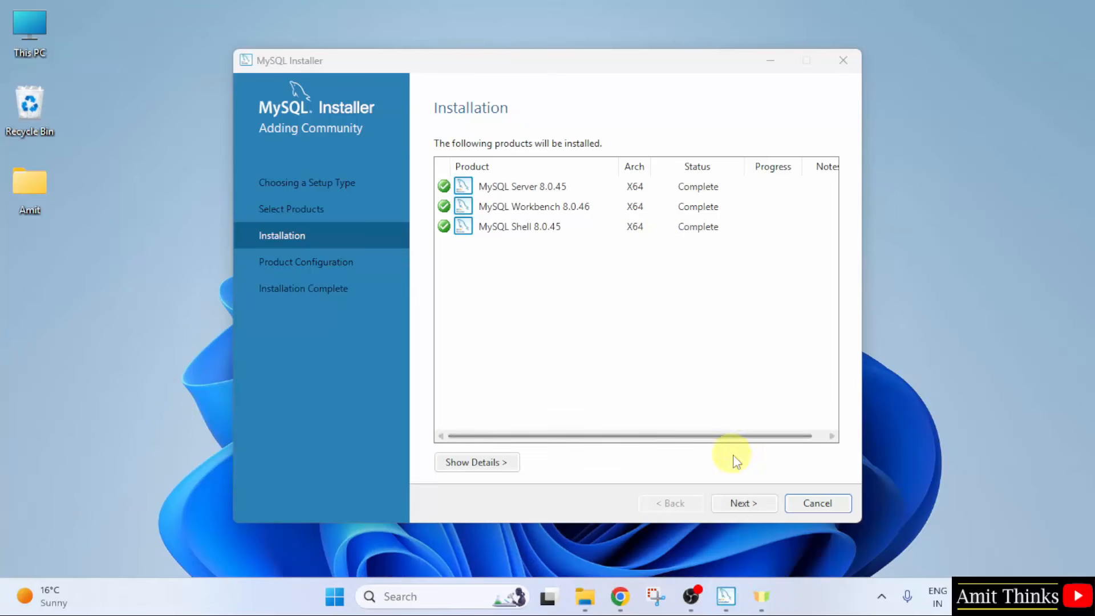
pyautogui.click(742, 501)
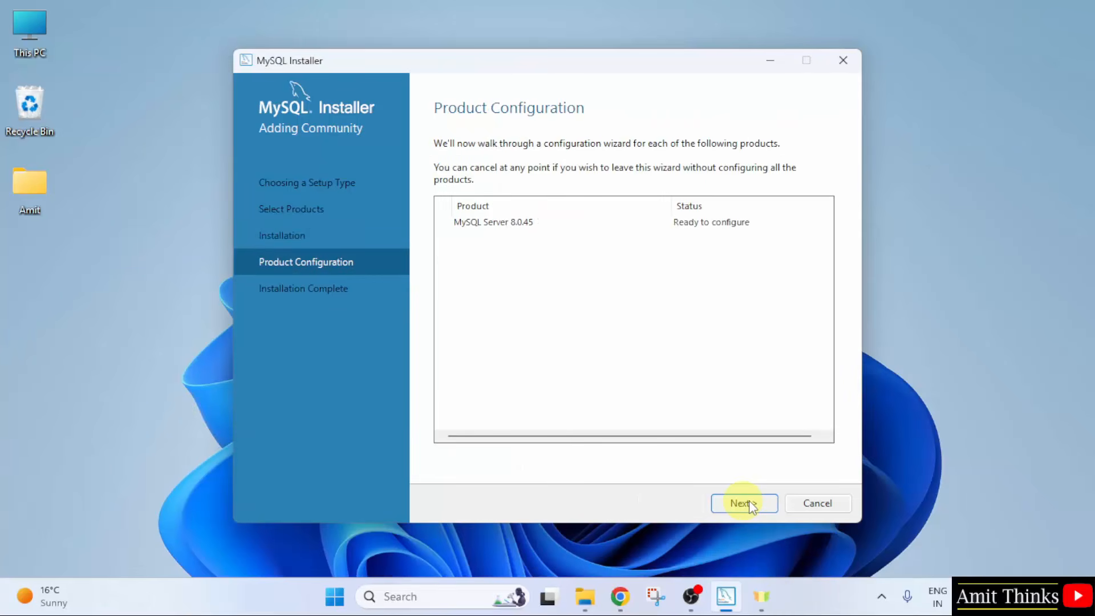
# Accept the Development Computer config type with TCP/IP port 3306, and keep Strong Password Encryption as the authentication method
pyautogui.click(747, 501)
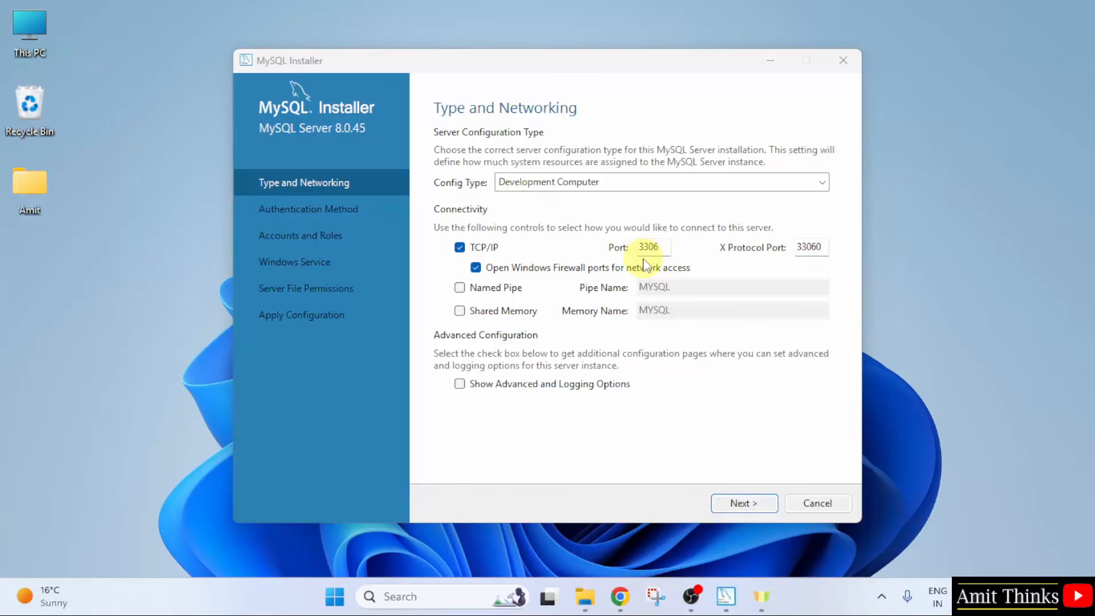
pyautogui.click(751, 502)
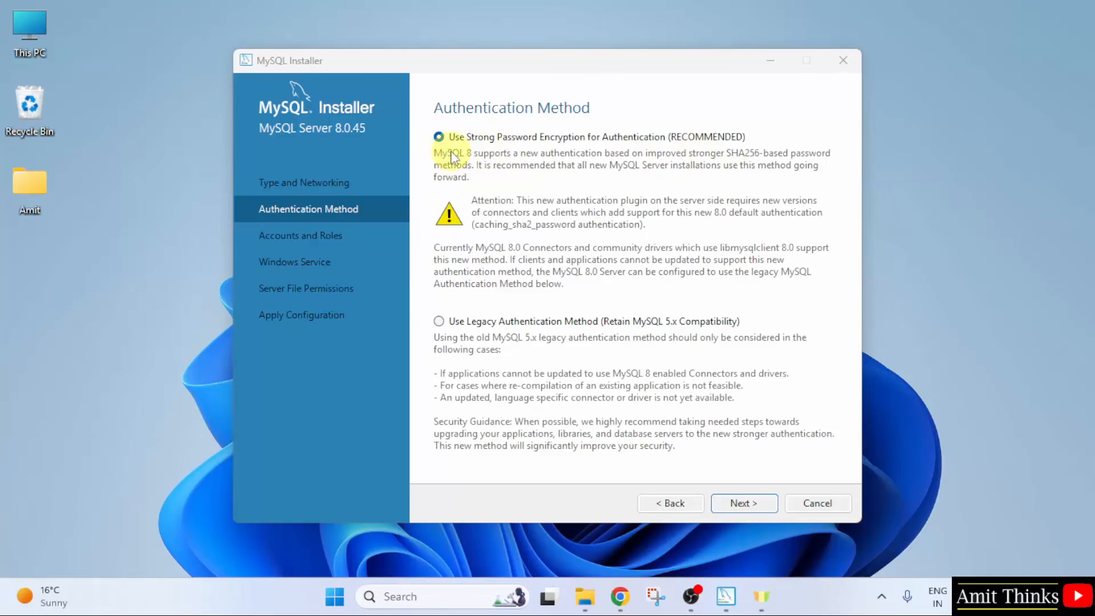
pyautogui.click(739, 505)
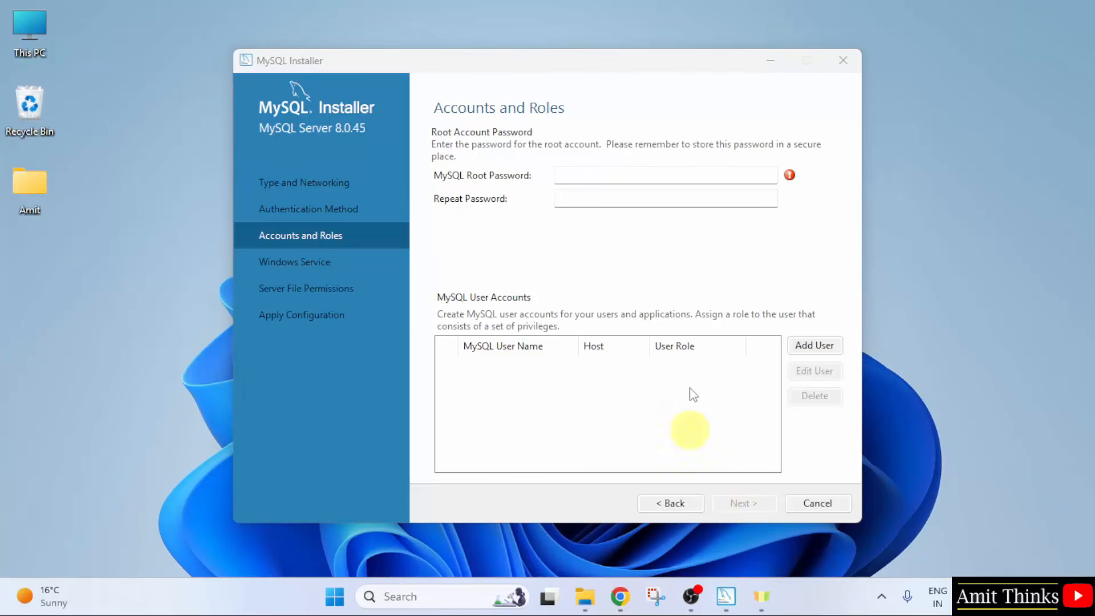
# Enter and repeat the MySQL root password, and continue to the Windows service settings
pyautogui.click(624, 176)
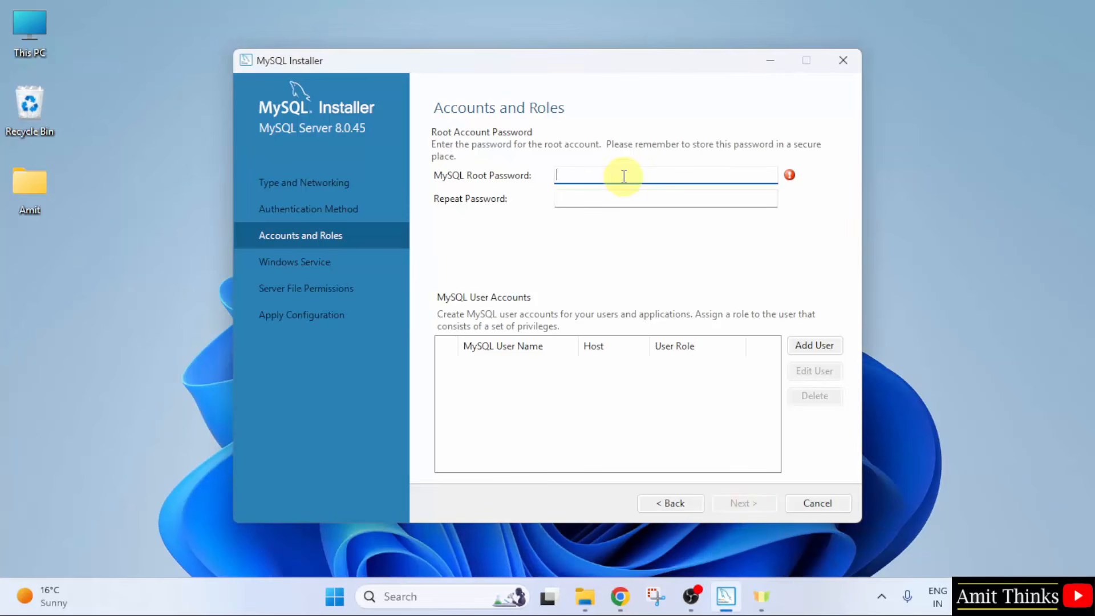
pyautogui.write('•••••••••••')
pyautogui.press('Tab')
pyautogui.write('•')
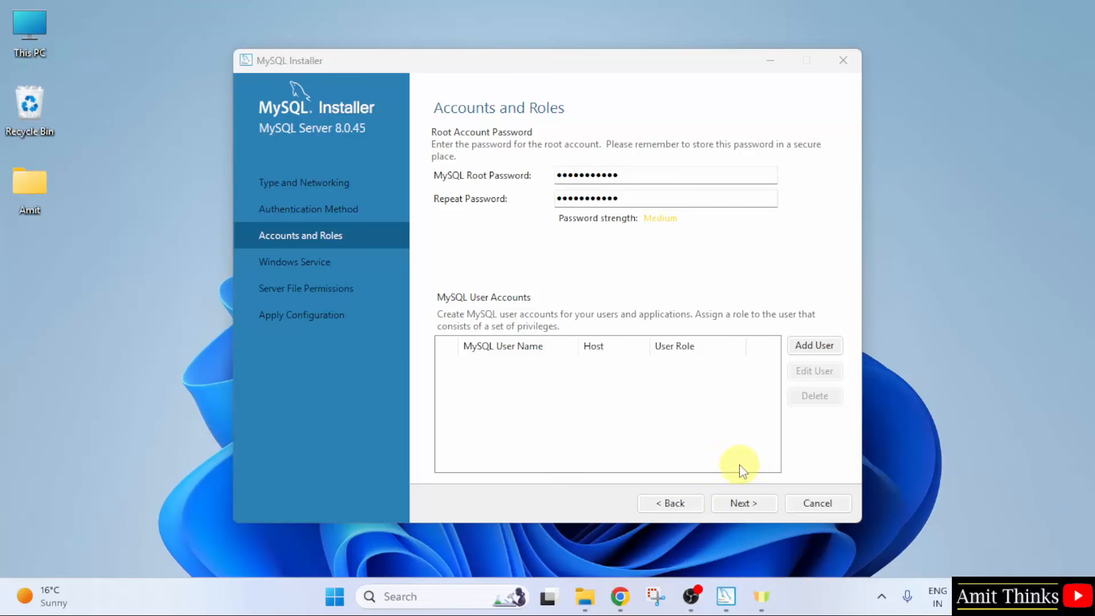
pyautogui.click(742, 503)
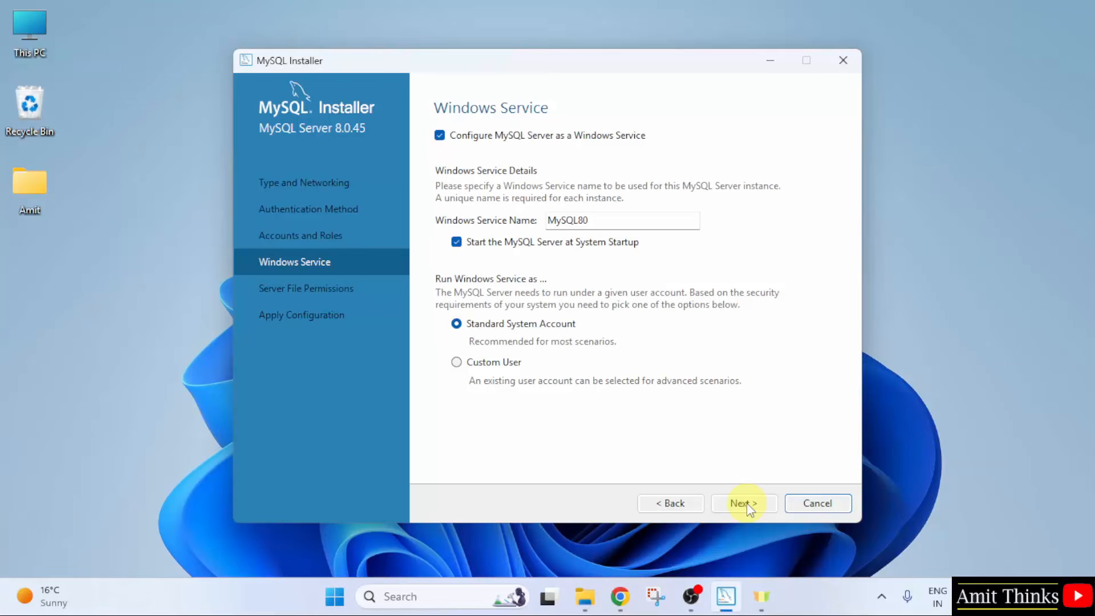
# Accept the MySQL80 Windows service and full-access file permission defaults, and apply the MySQL Server configuration
pyautogui.click(742, 502)
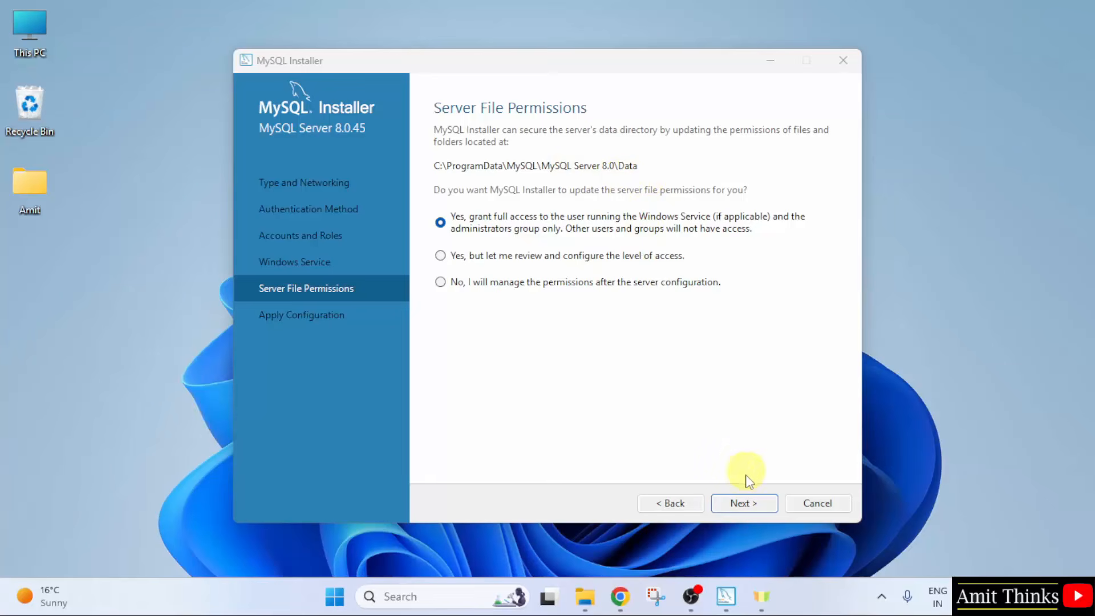
pyautogui.click(747, 503)
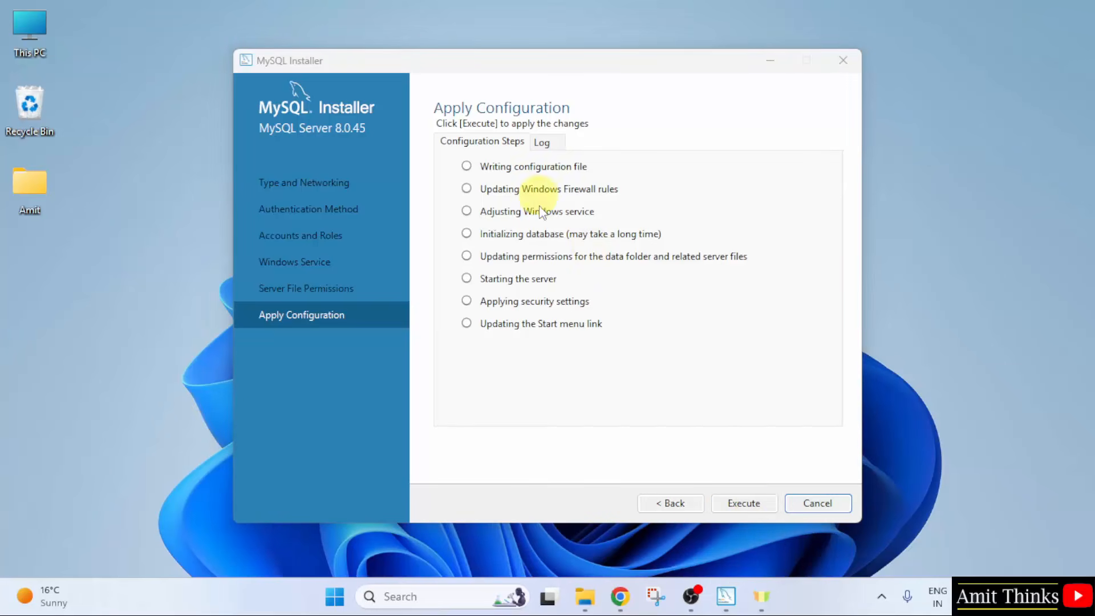
pyautogui.click(743, 504)
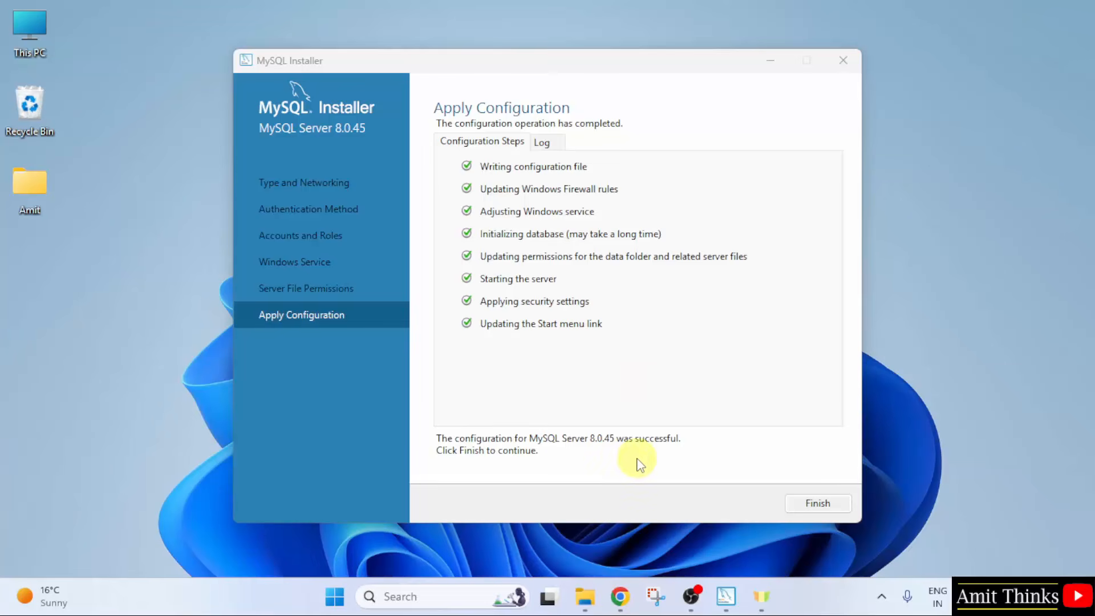
pyautogui.click(822, 501)
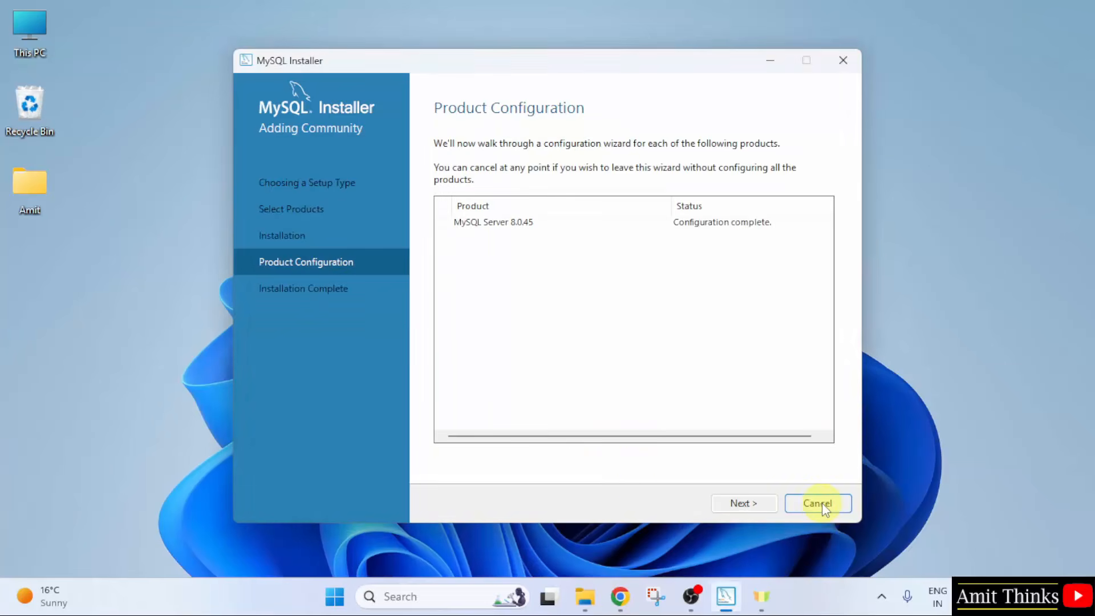
# Complete the installer with MySQL Workbench and MySQL Shell set to start, and minimize both opened windows
pyautogui.click(747, 504)
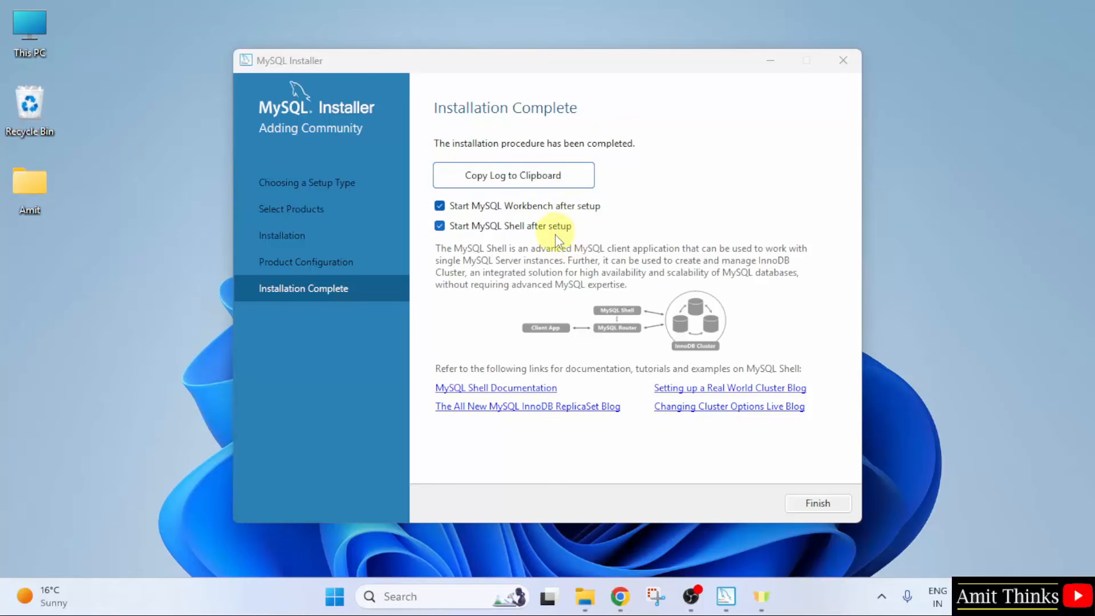
pyautogui.click(820, 502)
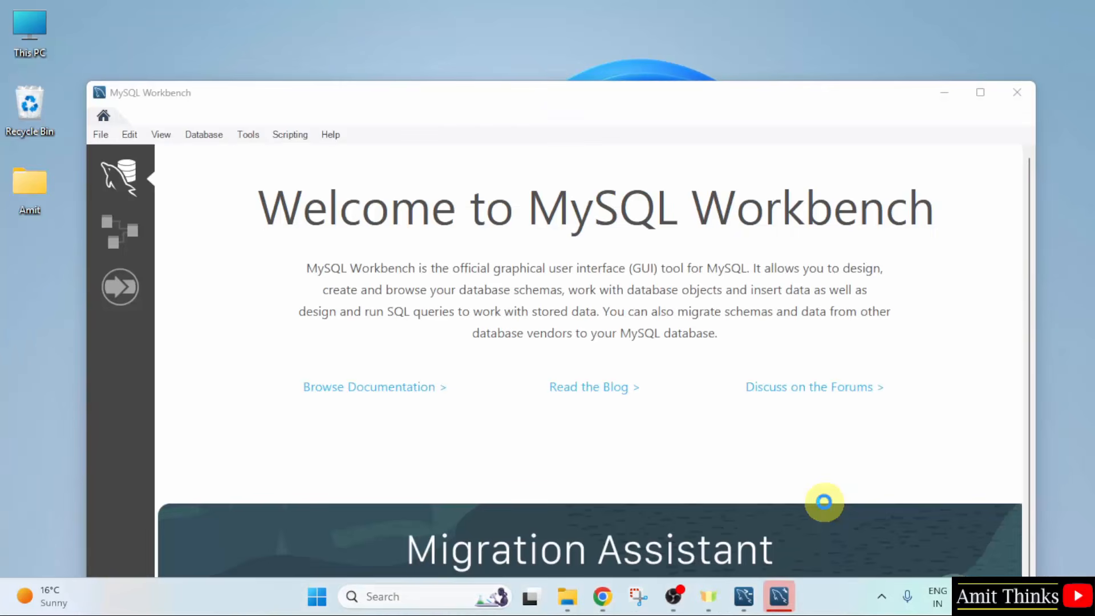
pyautogui.click(945, 93)
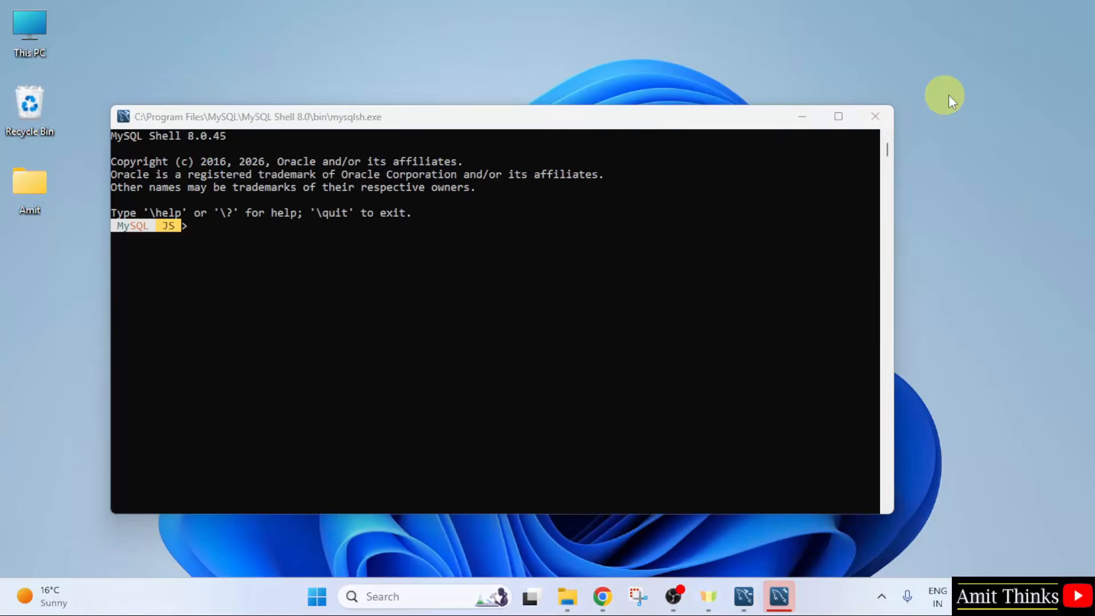
pyautogui.click(806, 117)
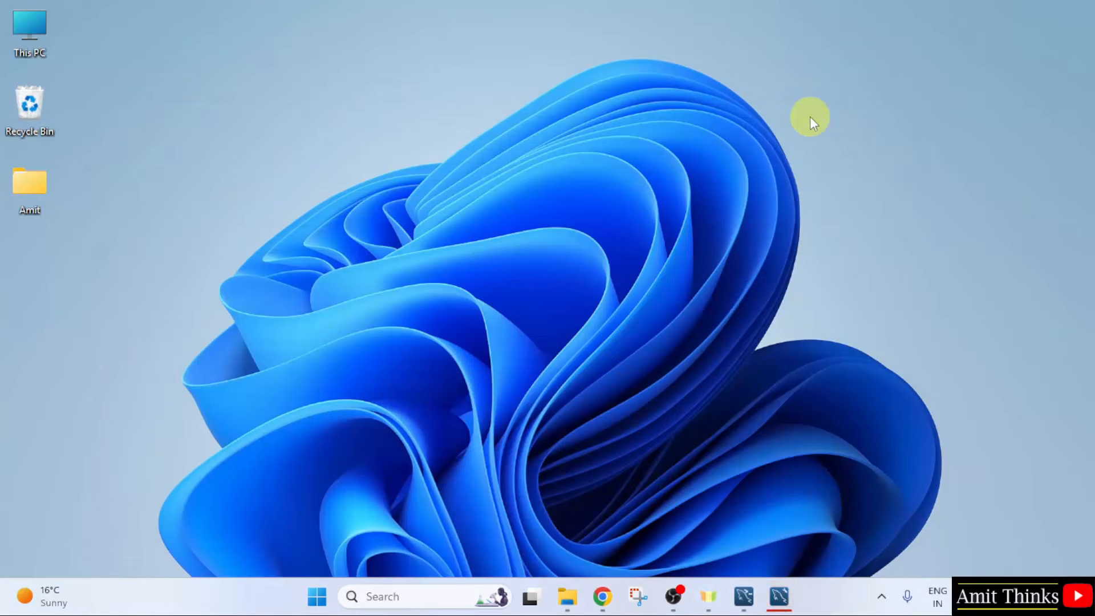
# Open the bin folder of MySQL Server 8.0 under C:\Program Files\MySQL in File Explorer
pyautogui.doubleClick(35, 30)
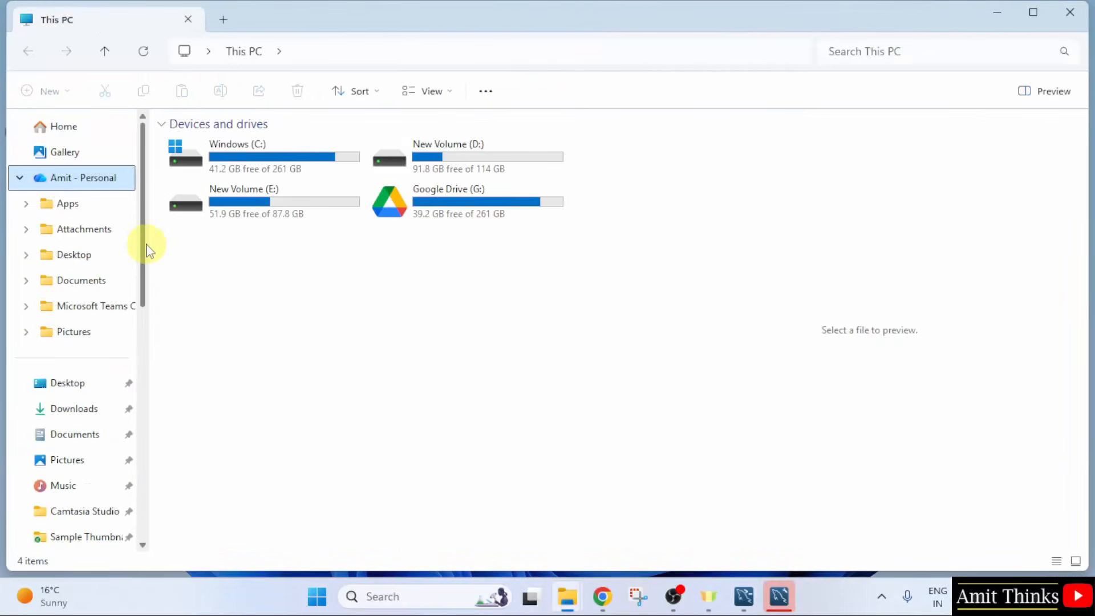
pyautogui.doubleClick(254, 154)
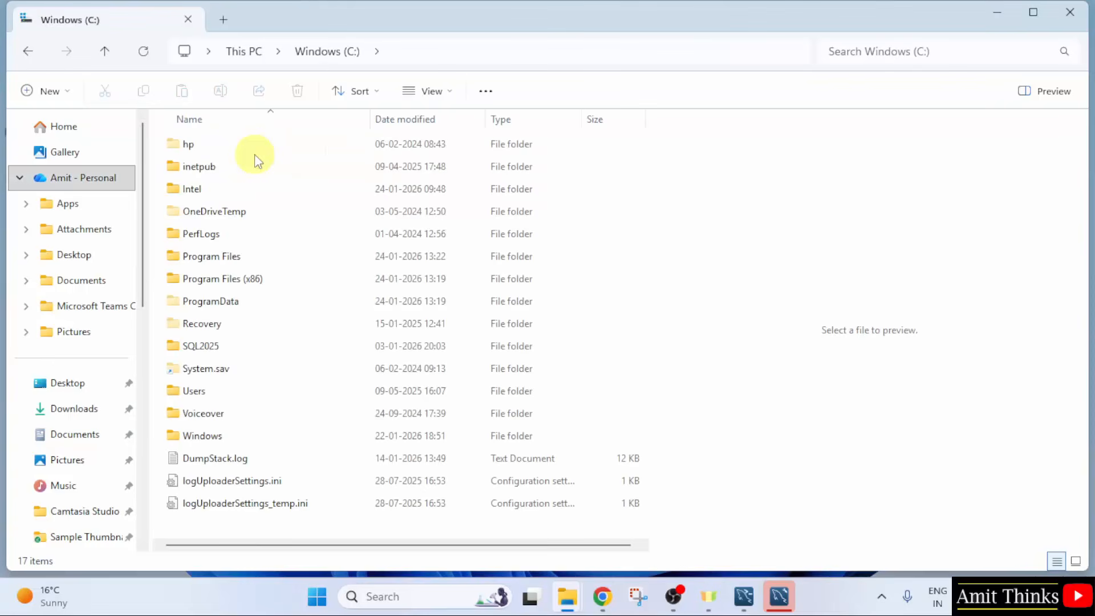
pyautogui.doubleClick(242, 255)
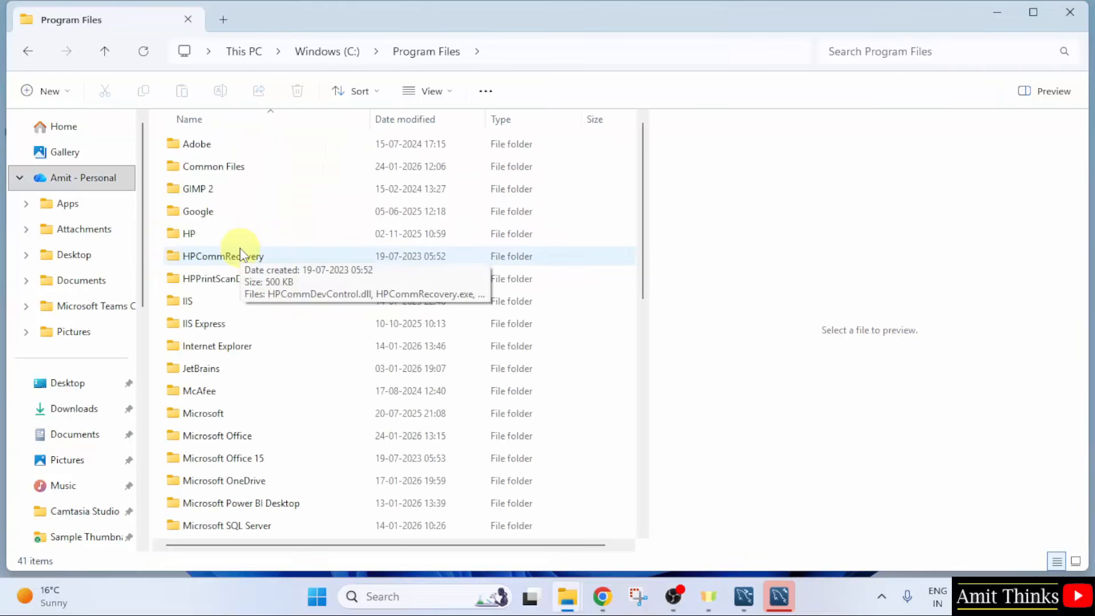
pyautogui.moveTo(641, 251); pyautogui.dragTo(633, 407)
pyautogui.doubleClick(233, 313)
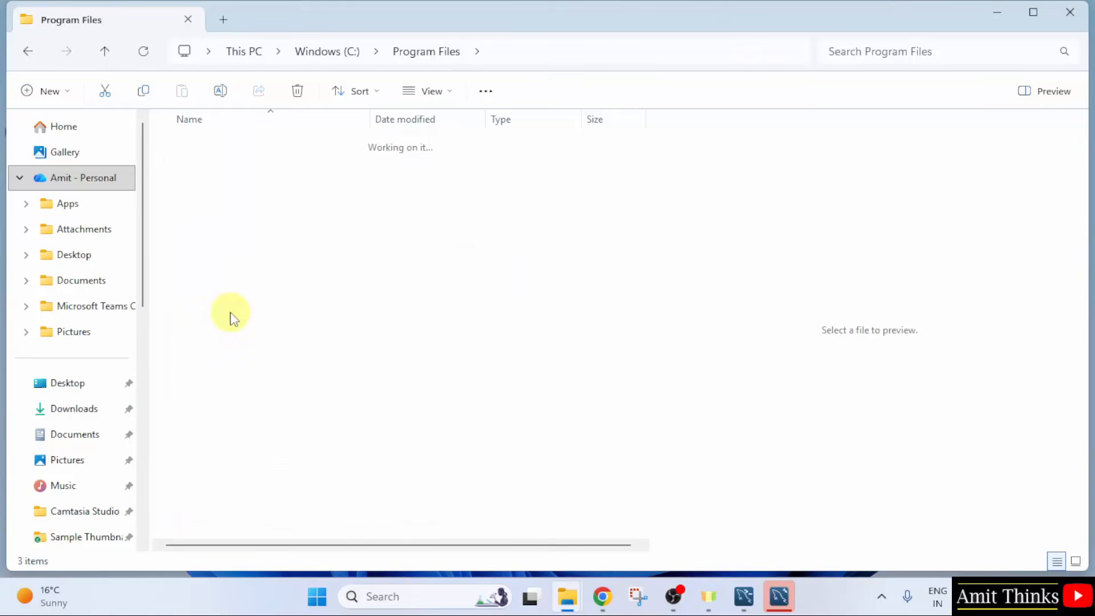
pyautogui.doubleClick(272, 149)
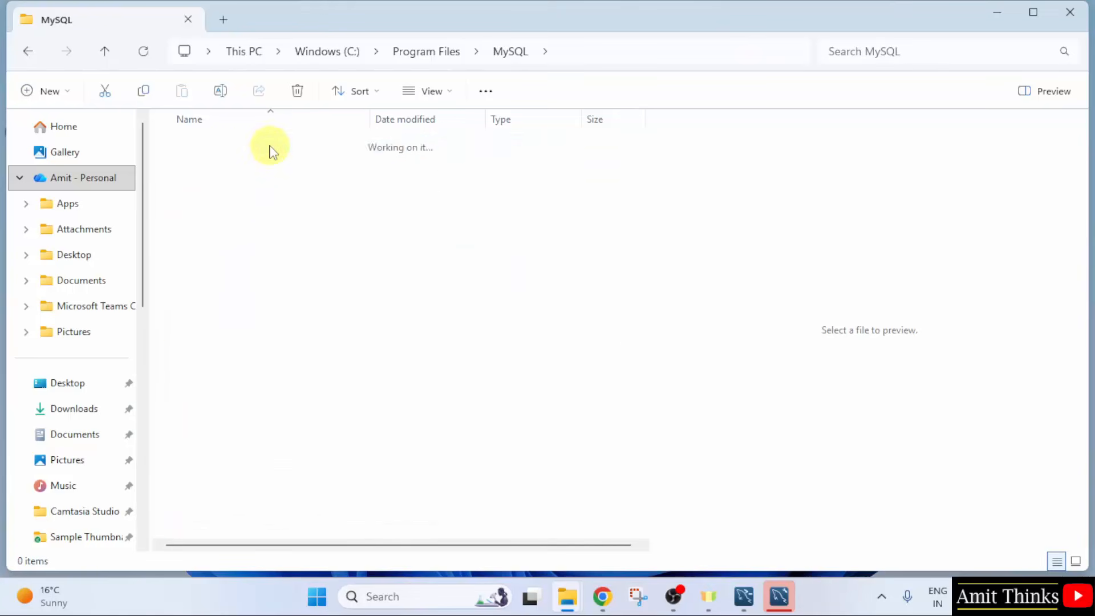
pyautogui.doubleClick(271, 149)
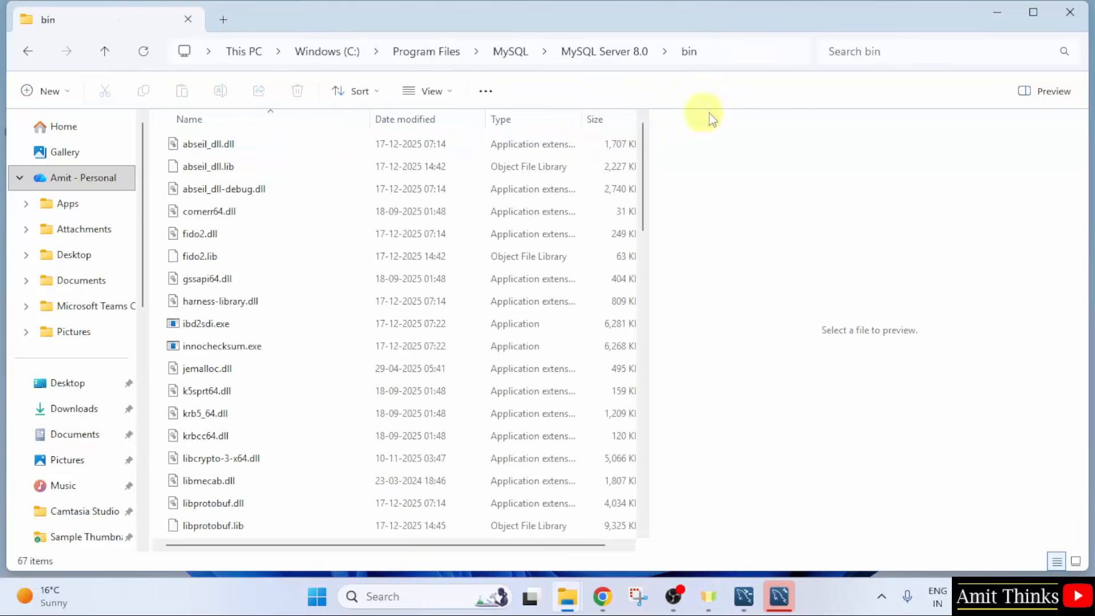
# Copy the full path of the MySQL Server 8.0 bin folder and minimize File Explorer
pyautogui.click(746, 53)
pyautogui.rightClick(379, 50)
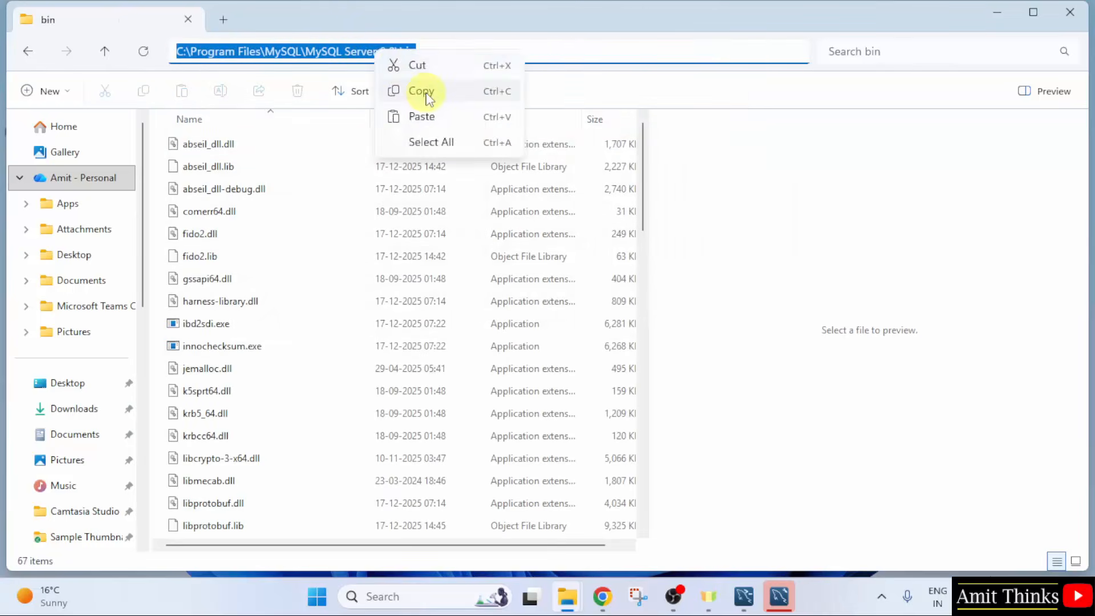
pyautogui.click(419, 91)
pyautogui.click(996, 13)
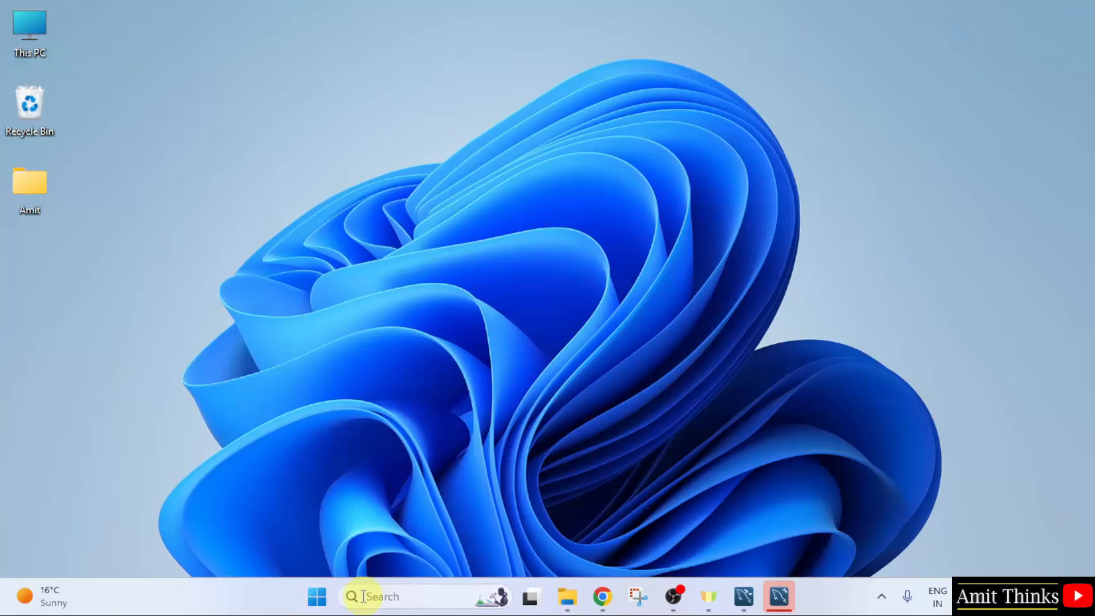
# Search Windows for "environment variables" and open the system Path variable for editing
pyautogui.click(318, 597)
pyautogui.write('envir')
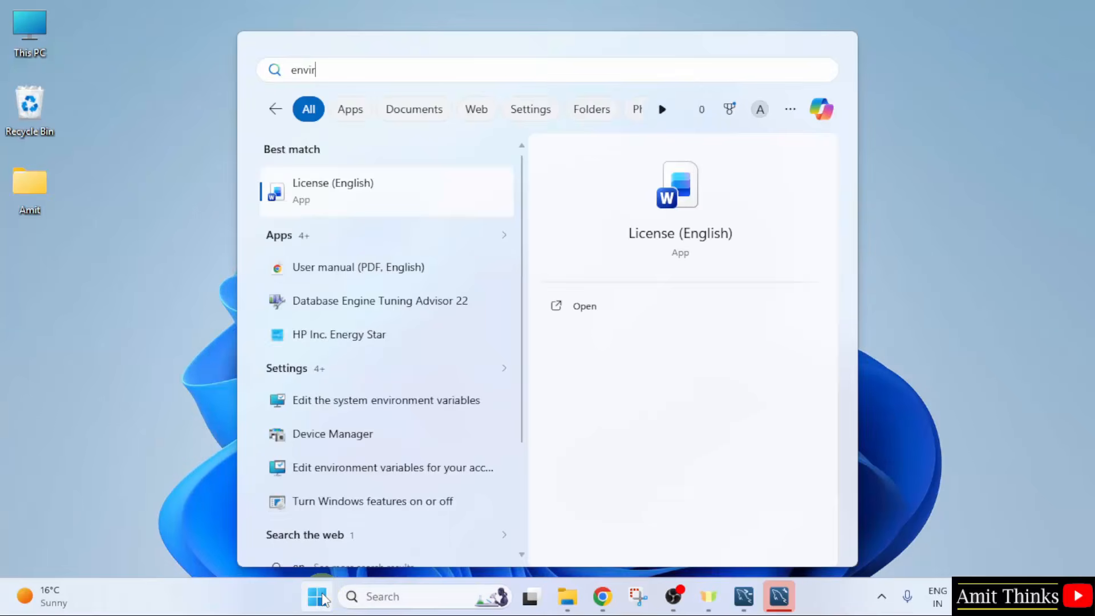
pyautogui.write('onment variables')
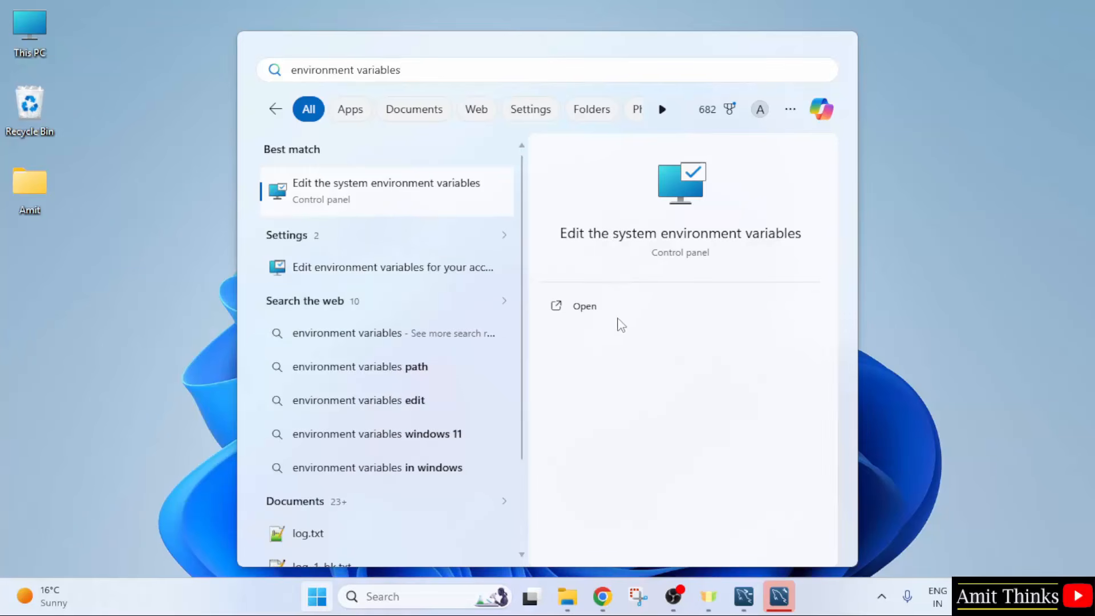
pyautogui.click(587, 315)
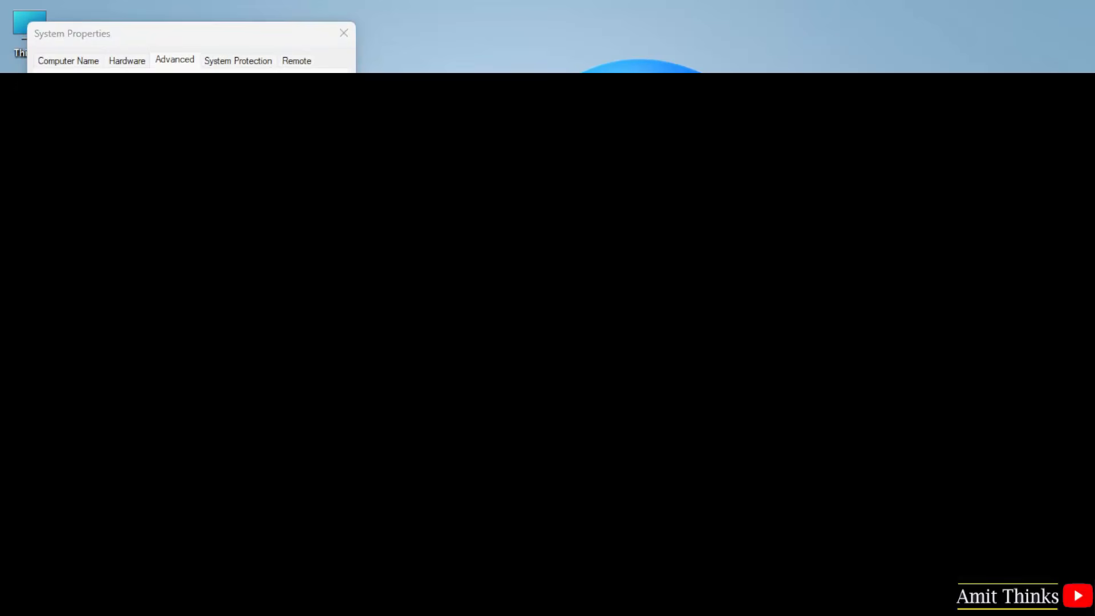
pyautogui.click(294, 337)
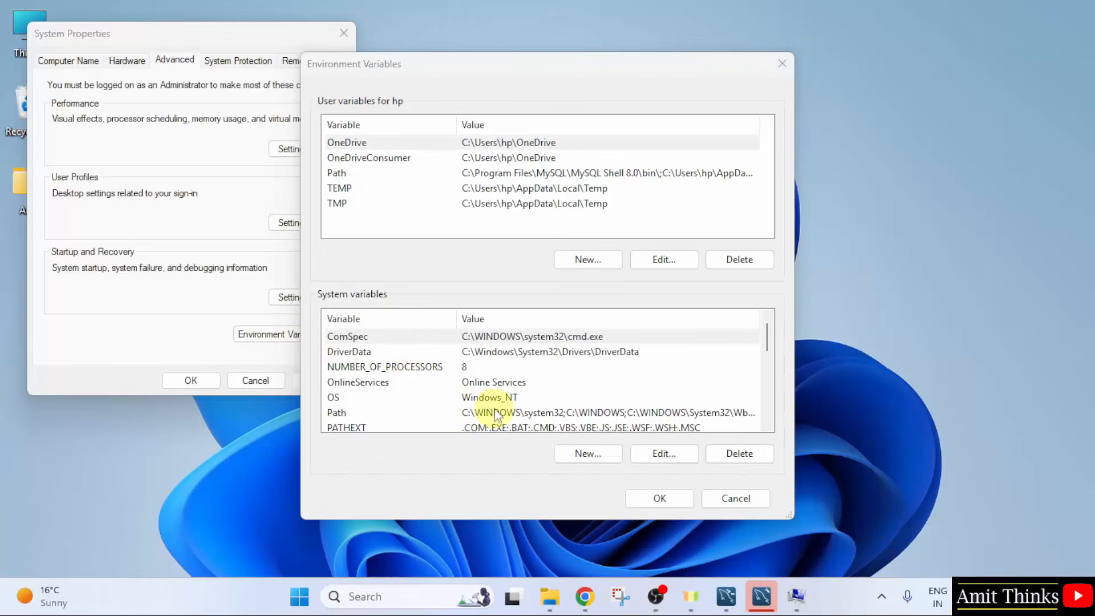
pyautogui.doubleClick(512, 411)
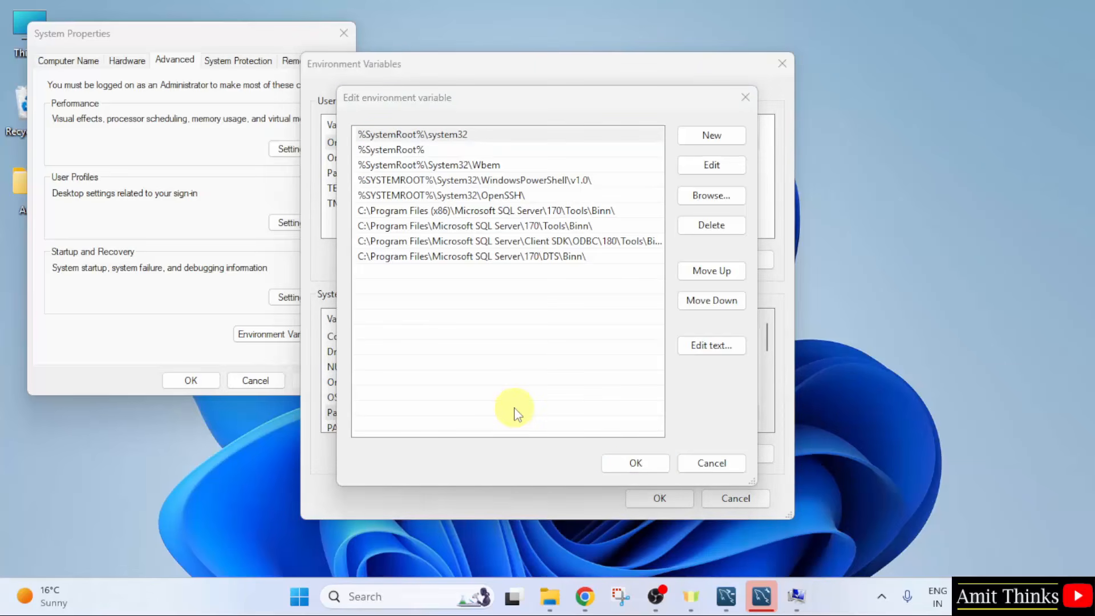
# Add C:\Program Files\MySQL\MySQL Server 8.0\bin as a new entry in the system Path variable and confirm all open settings dialogs
pyautogui.click(708, 136)
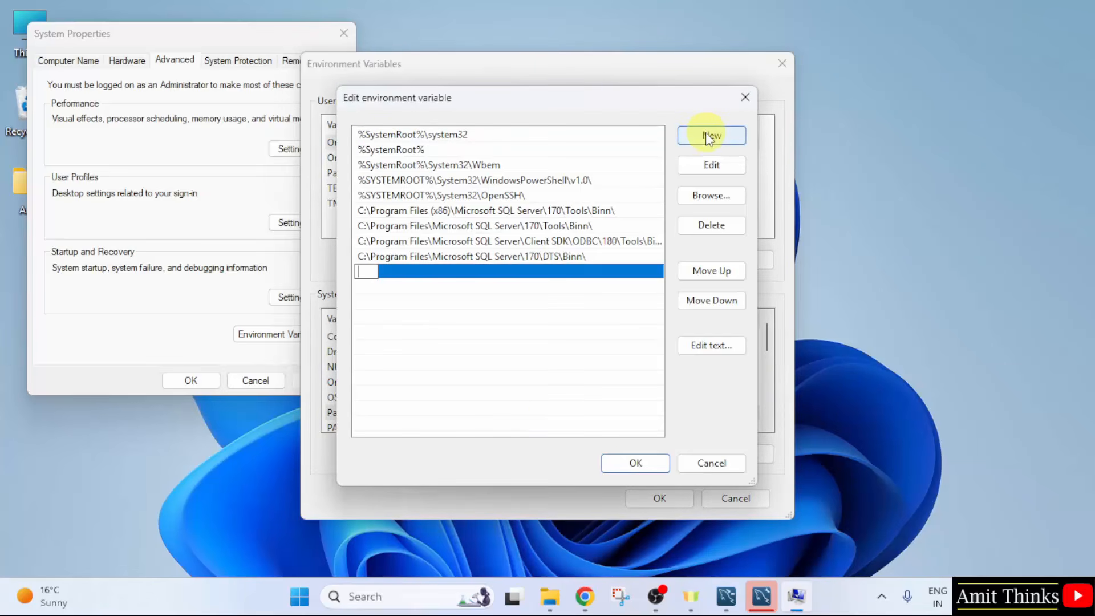
pyautogui.rightClick(362, 270)
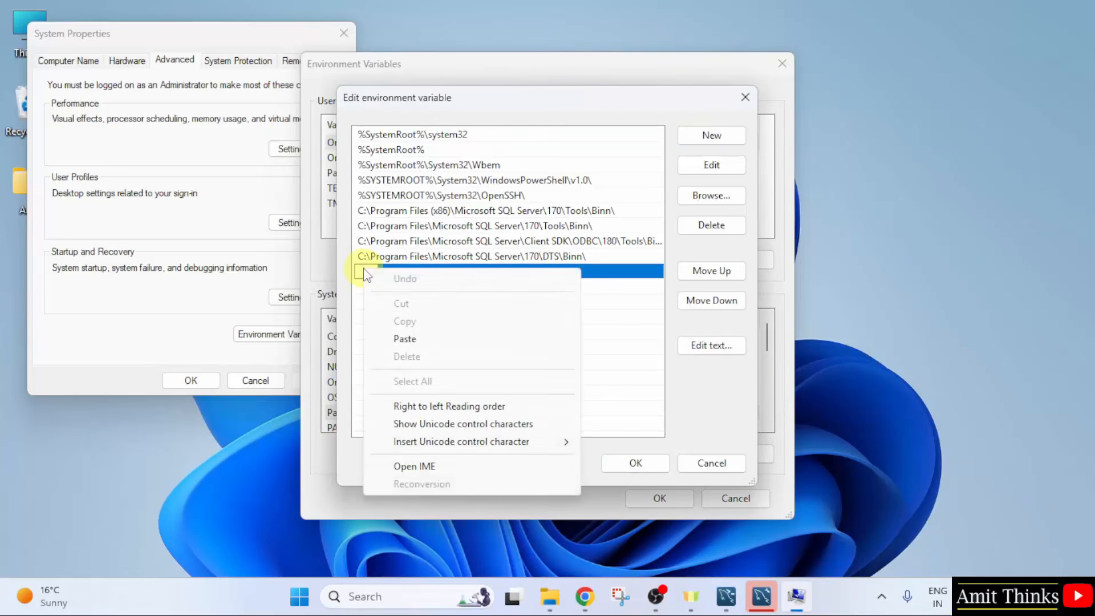
pyautogui.click(405, 338)
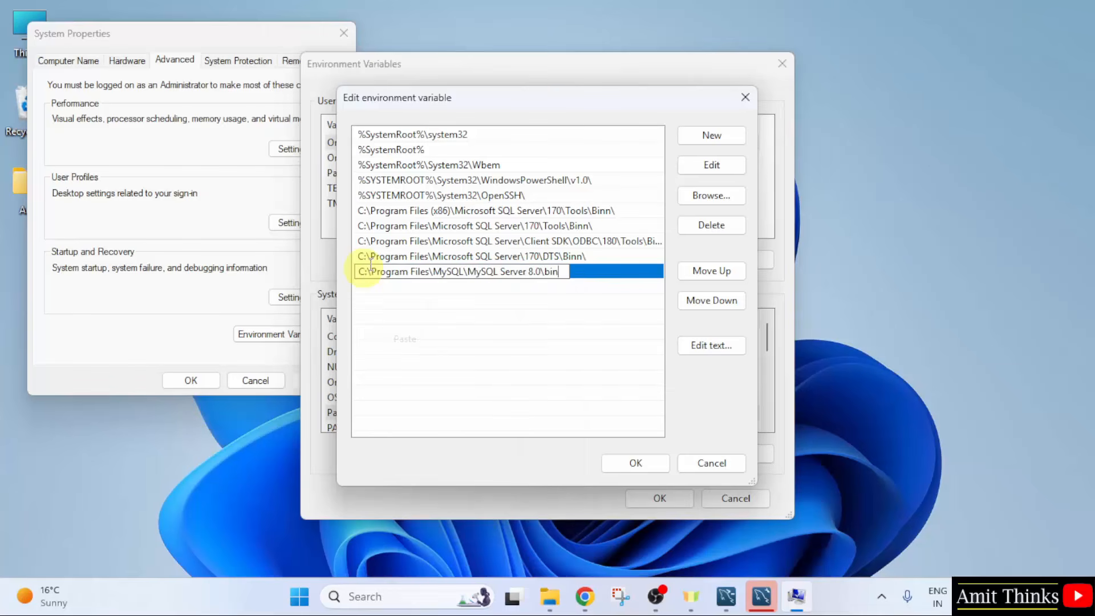
pyautogui.click(634, 462)
pyautogui.click(675, 506)
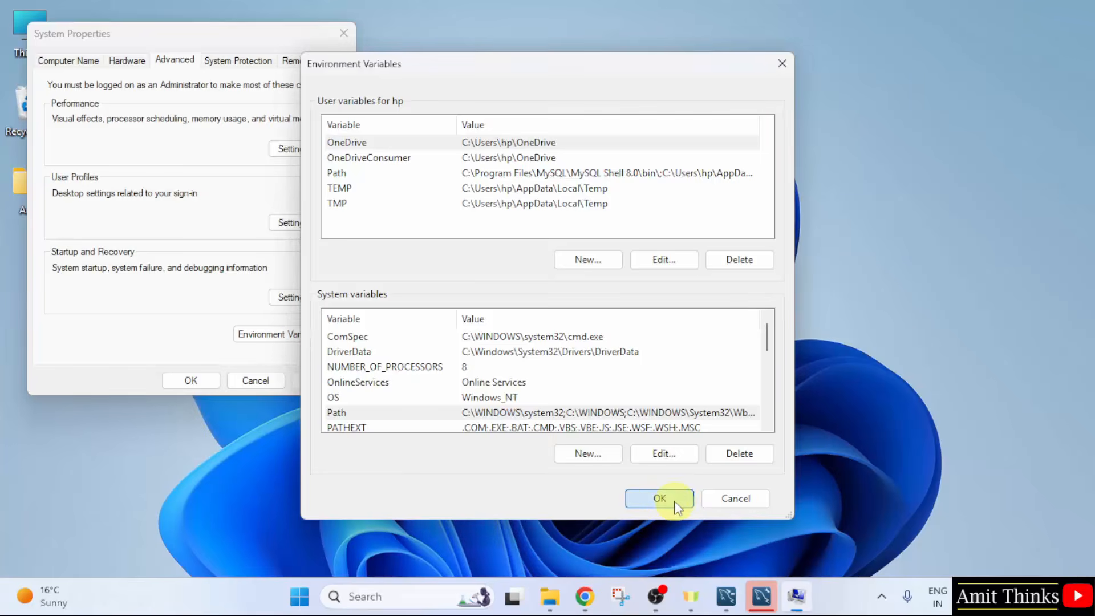
pyautogui.click(190, 381)
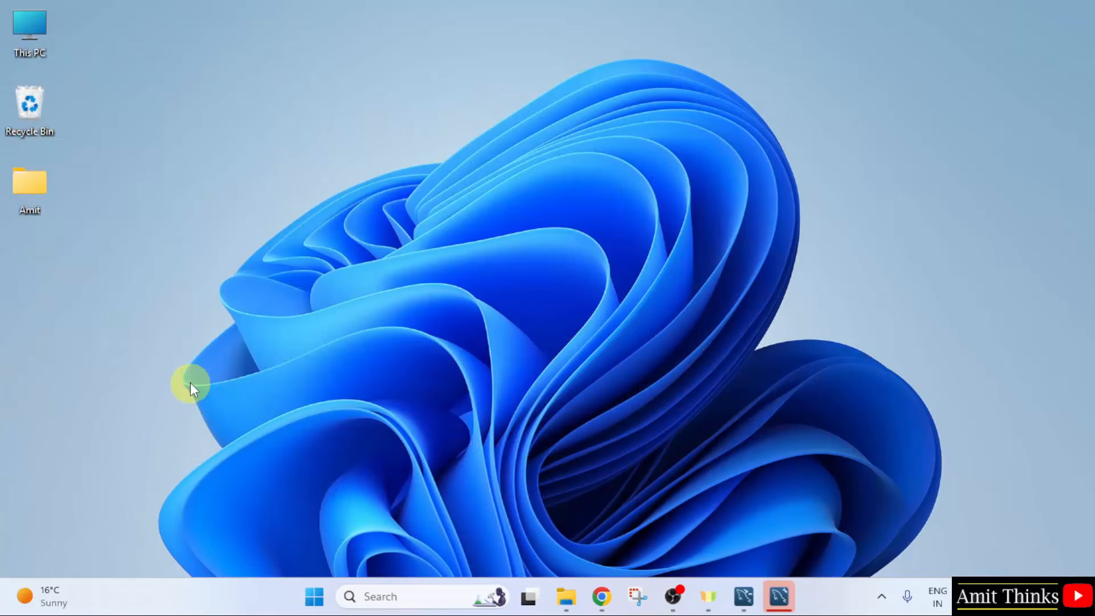
# Open Command Prompt and check the installed MySQL version with mysql --version
pyautogui.click(315, 599)
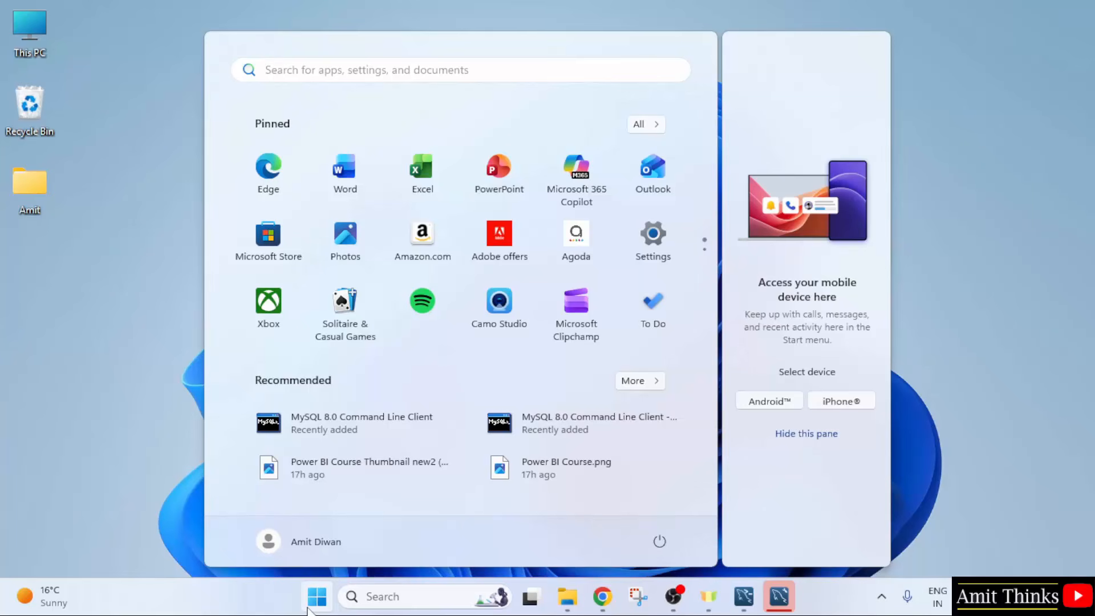
pyautogui.write('cmd')
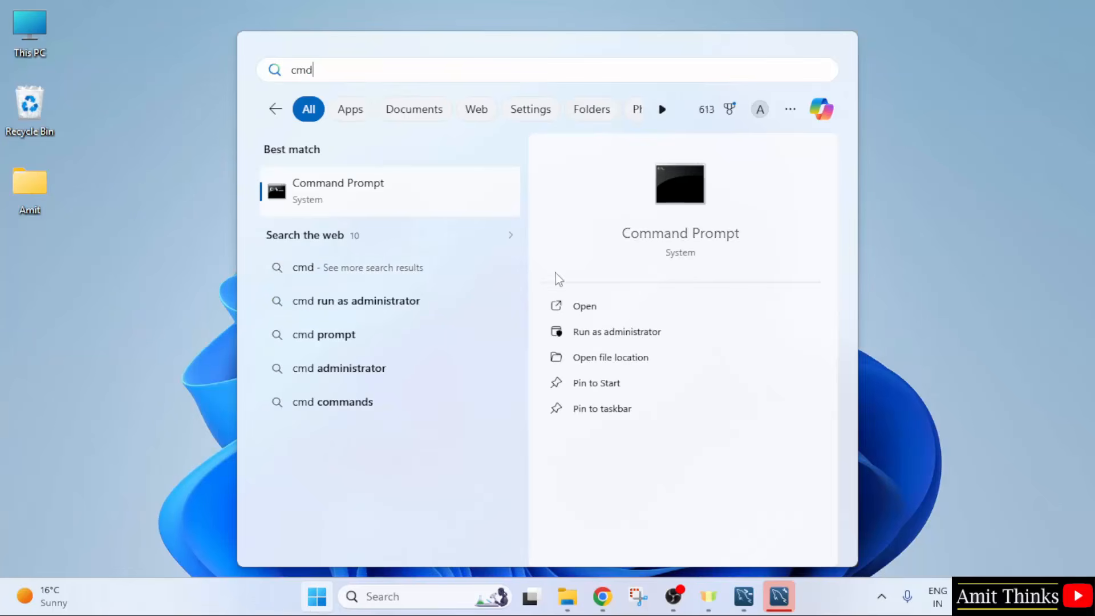
pyautogui.click(587, 307)
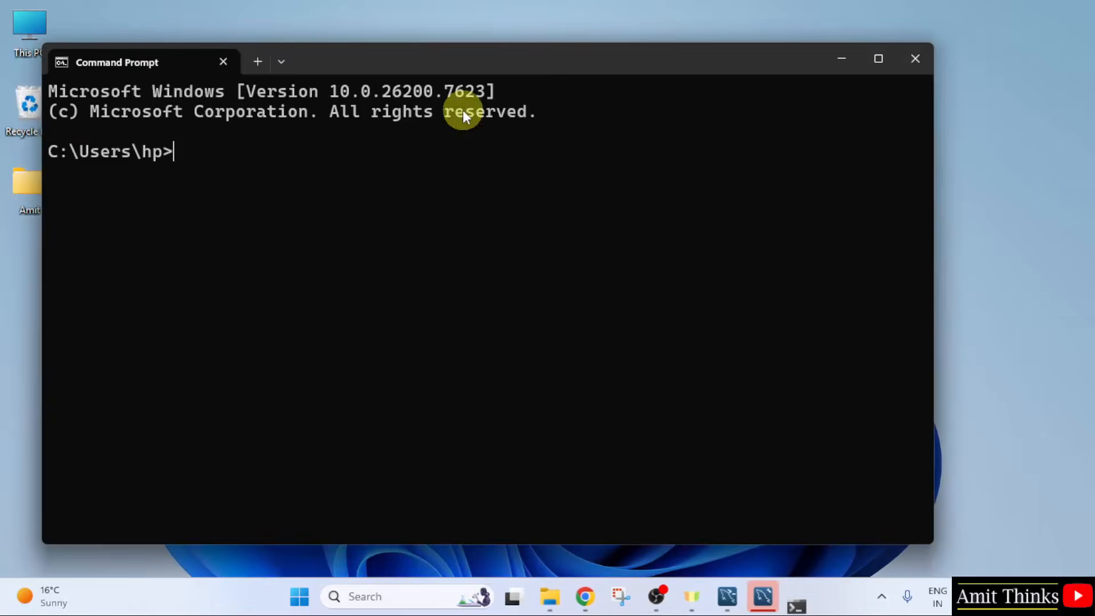
pyautogui.moveTo(487, 66); pyautogui.dragTo(578, 63)
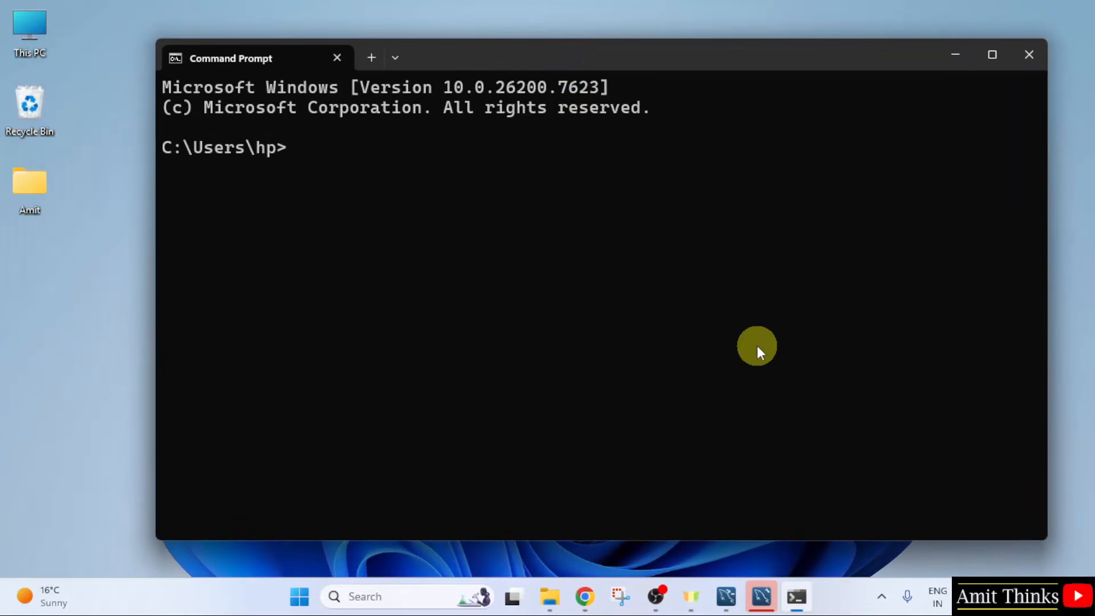
pyautogui.write('mysql --ve')
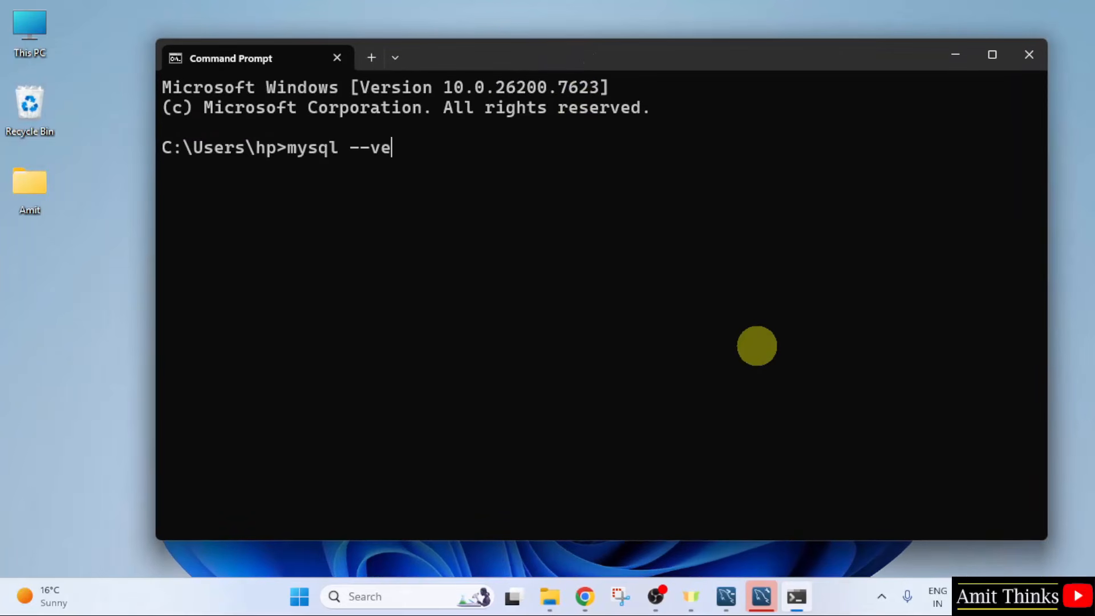
pyautogui.write('rsion')
pyautogui.press('Return')
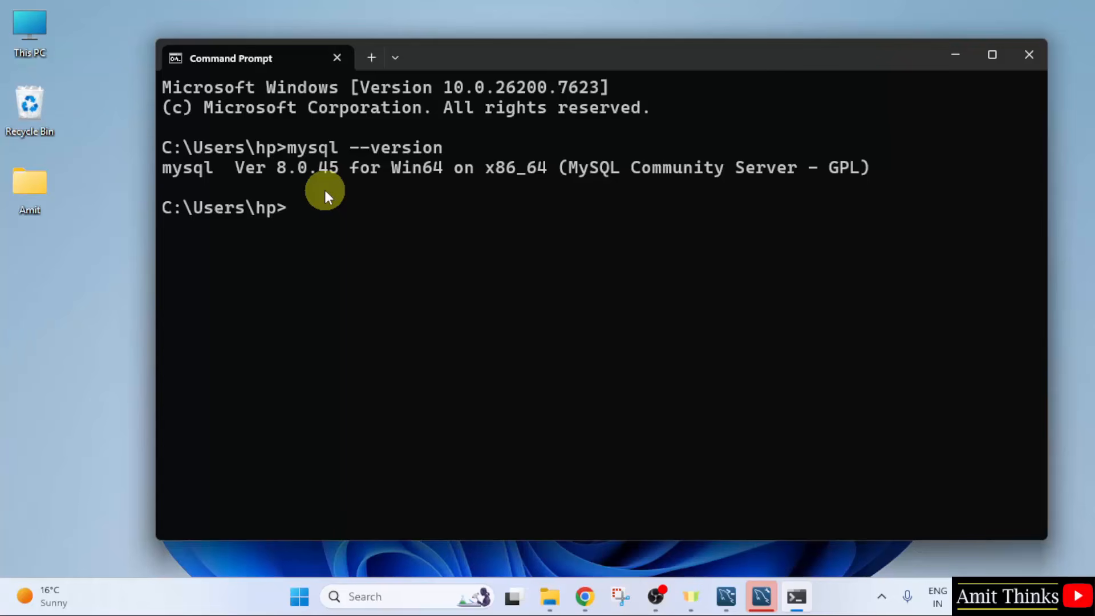
# Log in to the MySQL server as root with mysql -u root -p and enter the root password
pyautogui.write('mysql')
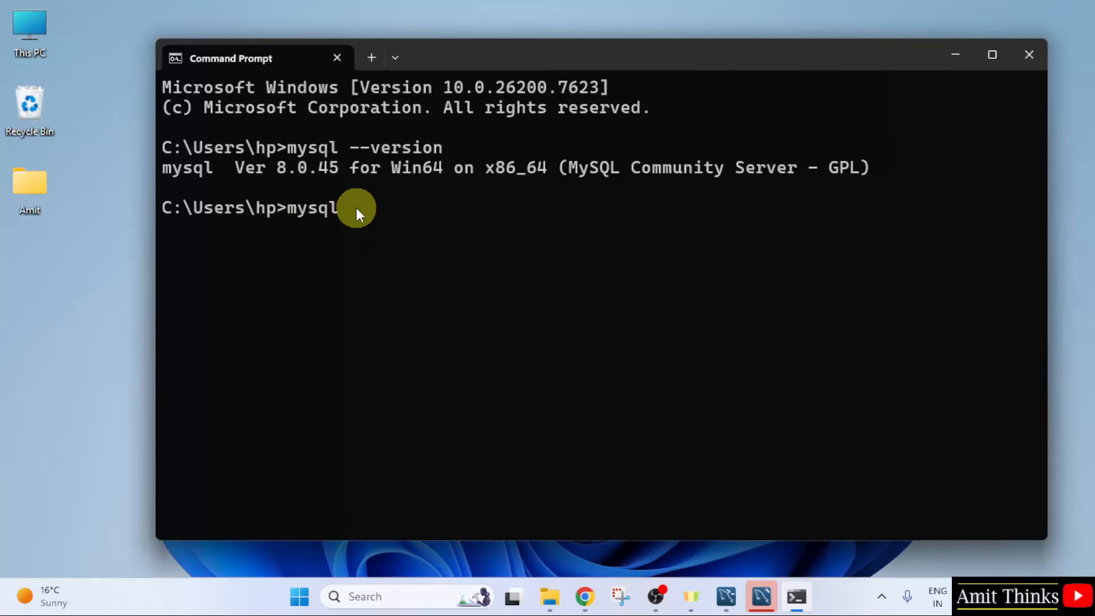
pyautogui.write(' -u')
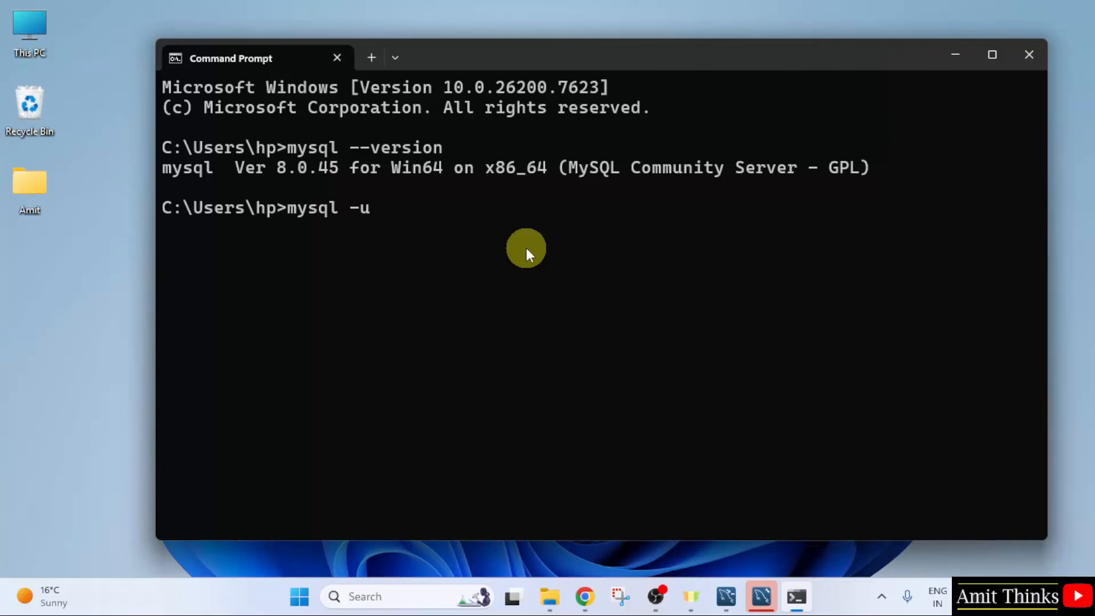
pyautogui.write(' roo')
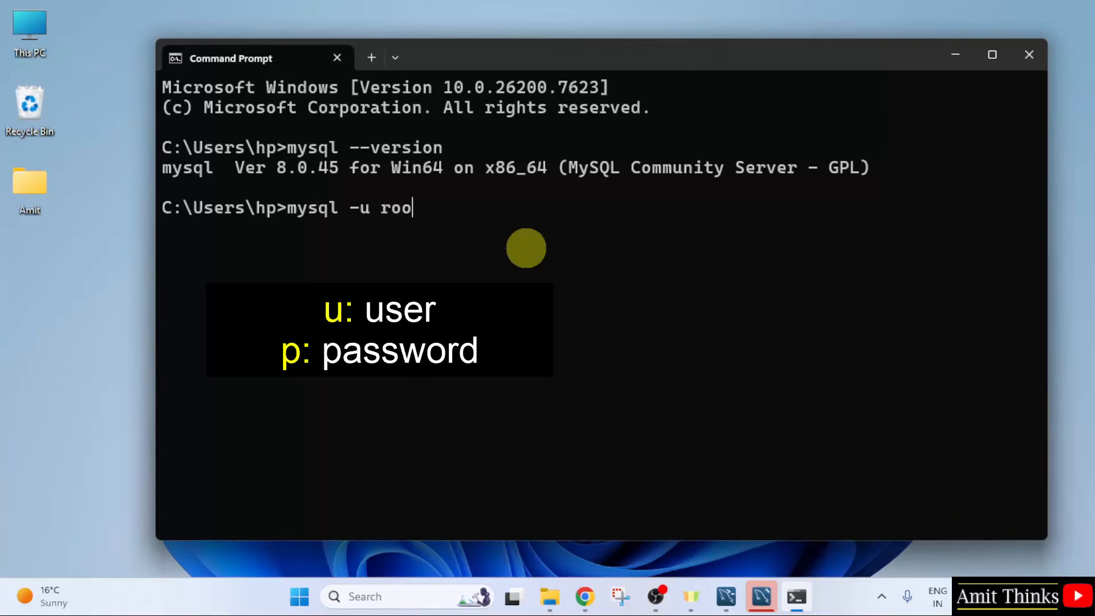
pyautogui.write('t -p')
pyautogui.press('Return')
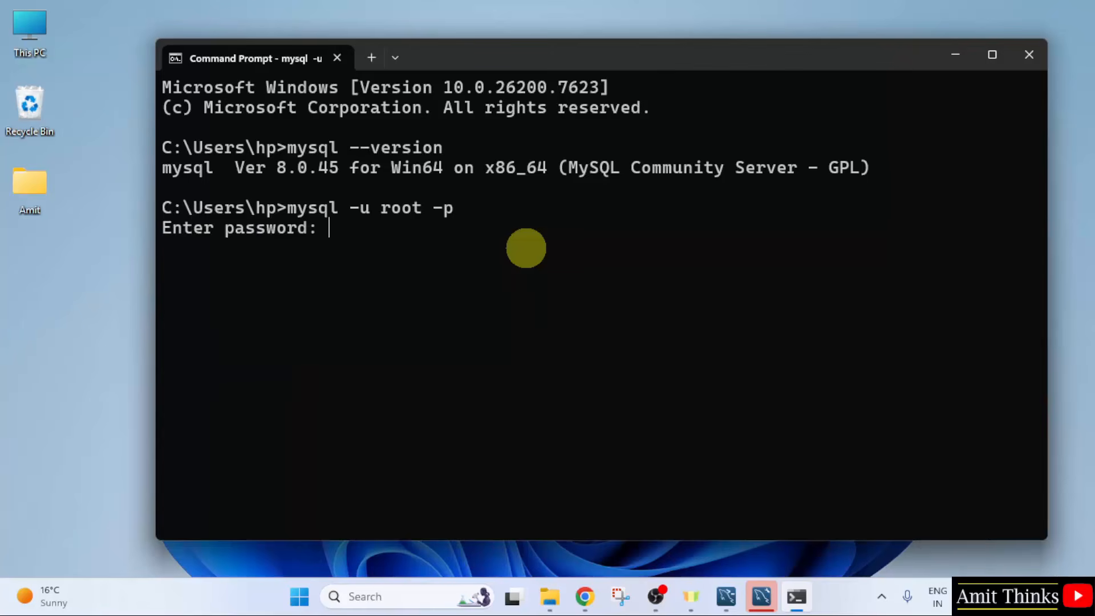
pyautogui.write('***********')
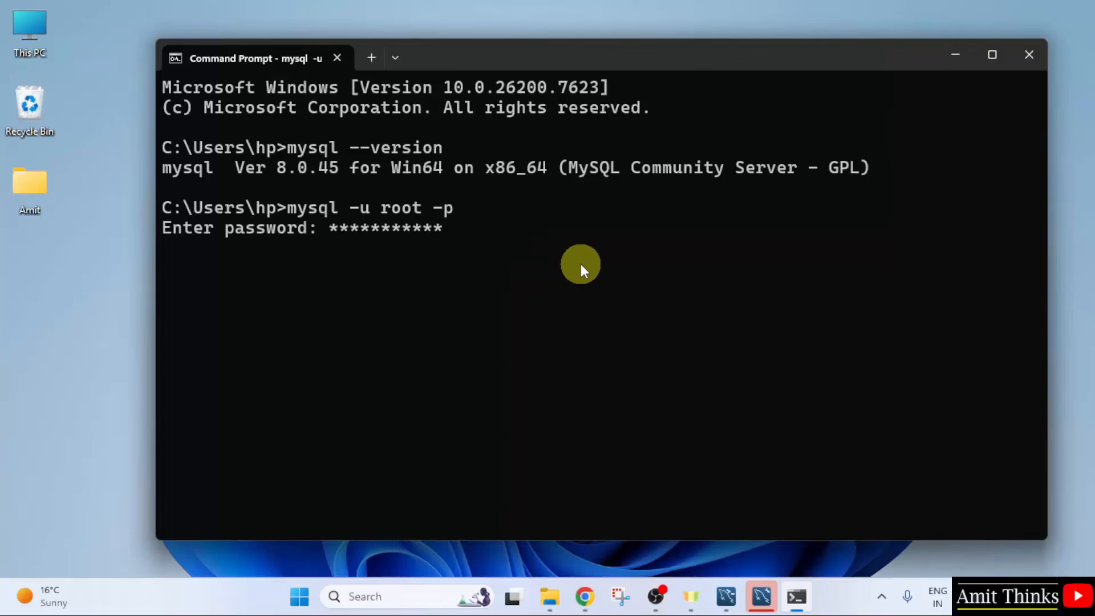
pyautogui.press('Return')
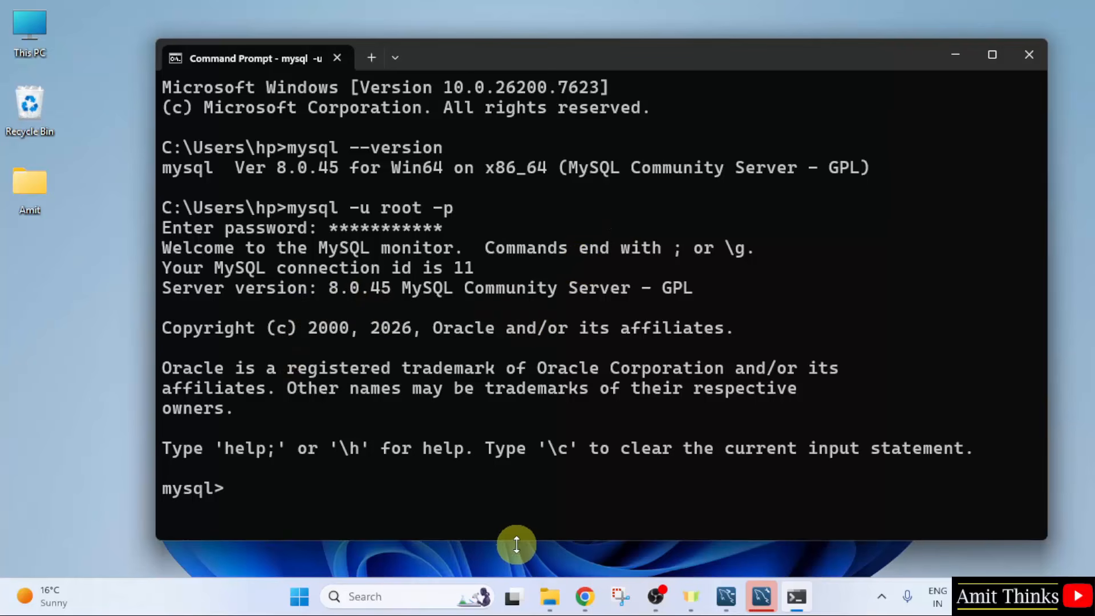
# List the server's existing databases with show databases; and resize the terminal window to fit the output
pyautogui.moveTo(515, 539); pyautogui.dragTo(542, 290)
pyautogui.write('show')
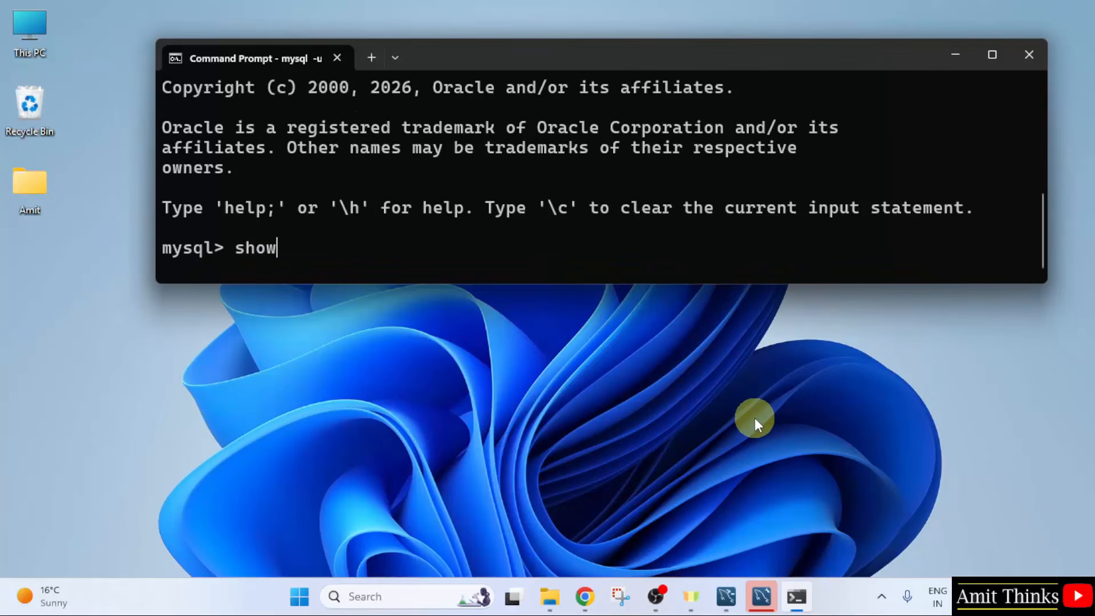
pyautogui.write(' databases;')
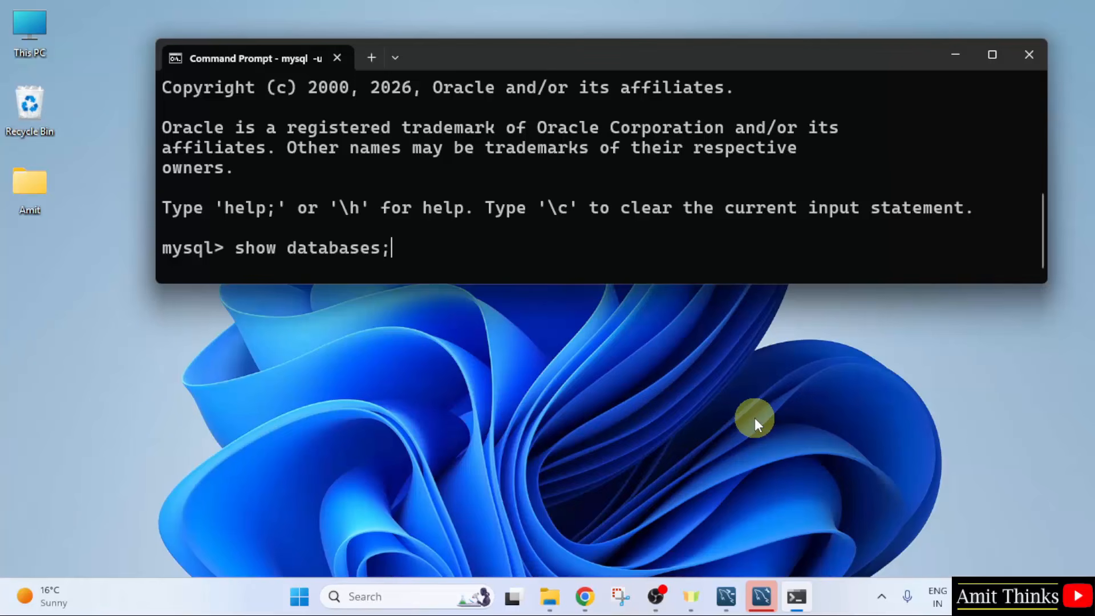
pyautogui.press('Return')
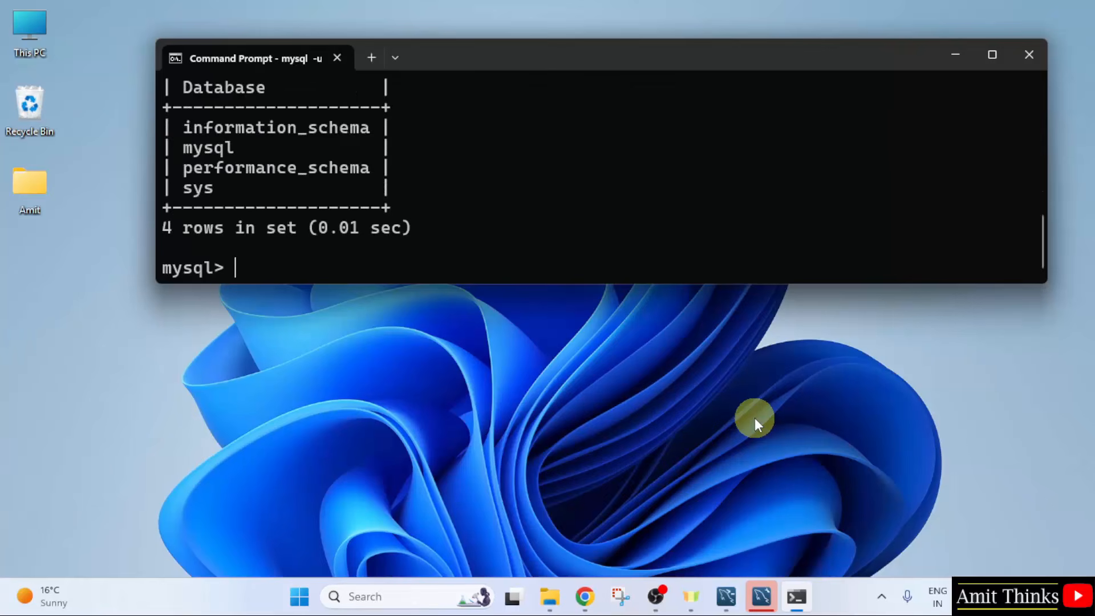
pyautogui.moveTo(567, 285); pyautogui.dragTo(564, 343)
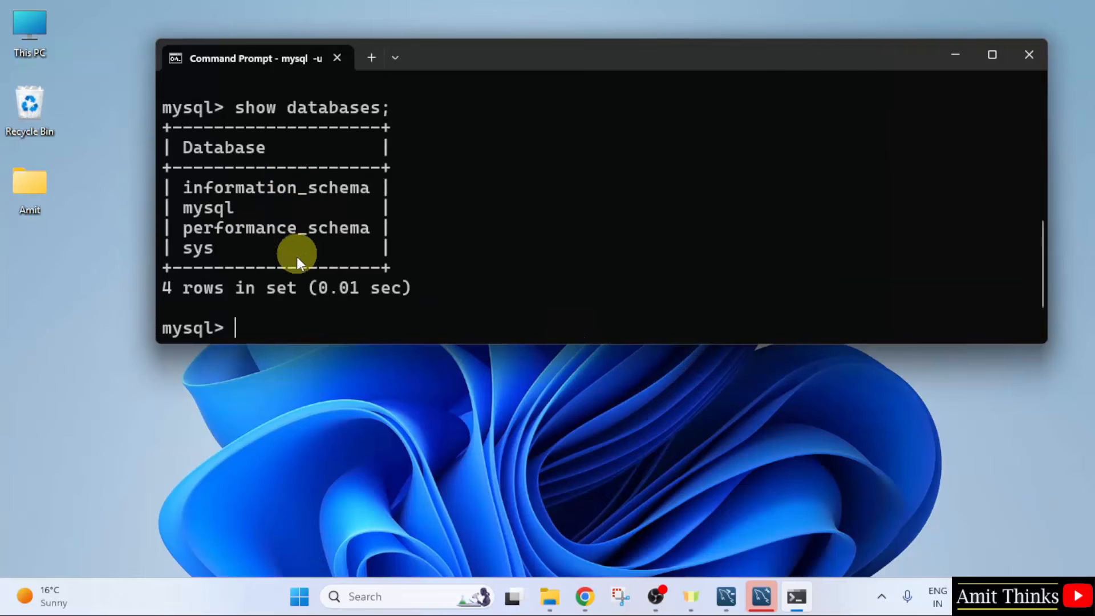
# Create a new database named amitdb from the MySQL prompt
pyautogui.write('creat')
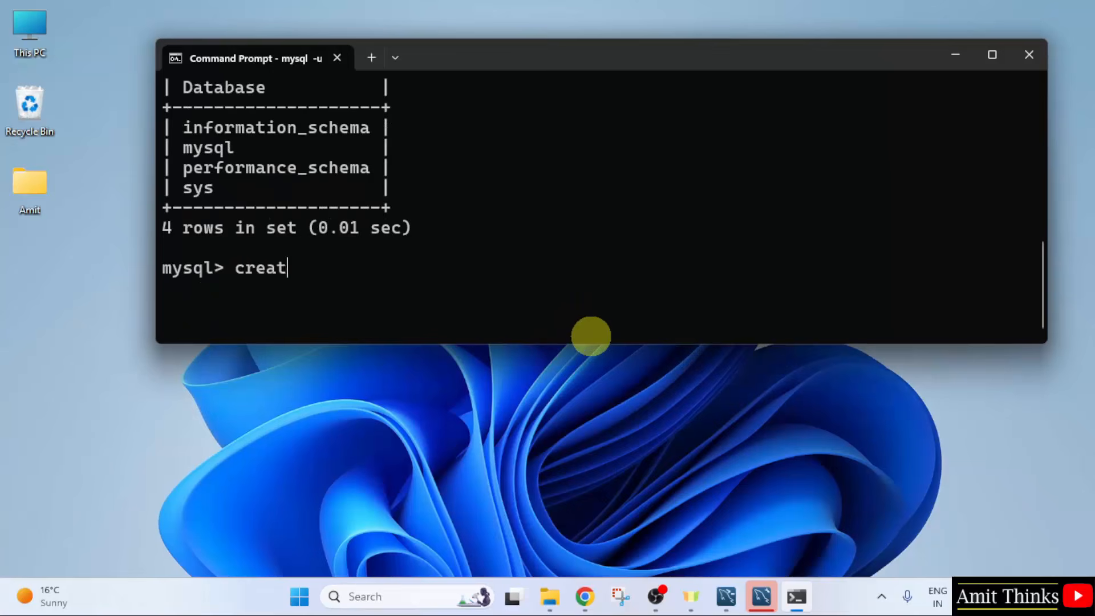
pyautogui.write('e database')
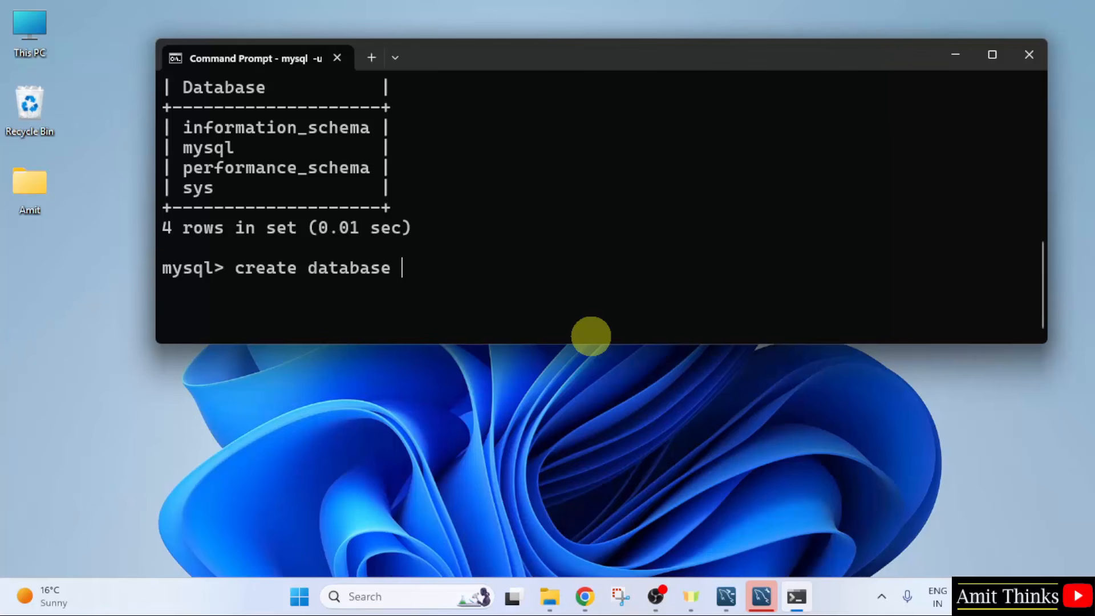
pyautogui.write('amitdb;')
pyautogui.press('Return')
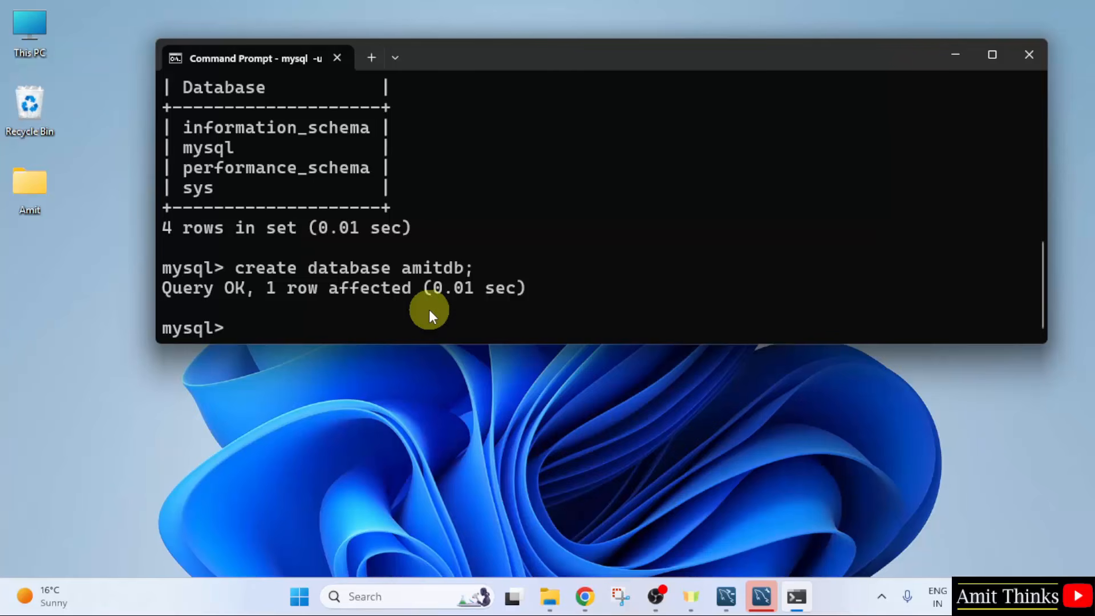
# Run show databases; again and check that amitdb is included in the list
pyautogui.moveTo(1042, 286); pyautogui.dragTo(1041, 260)
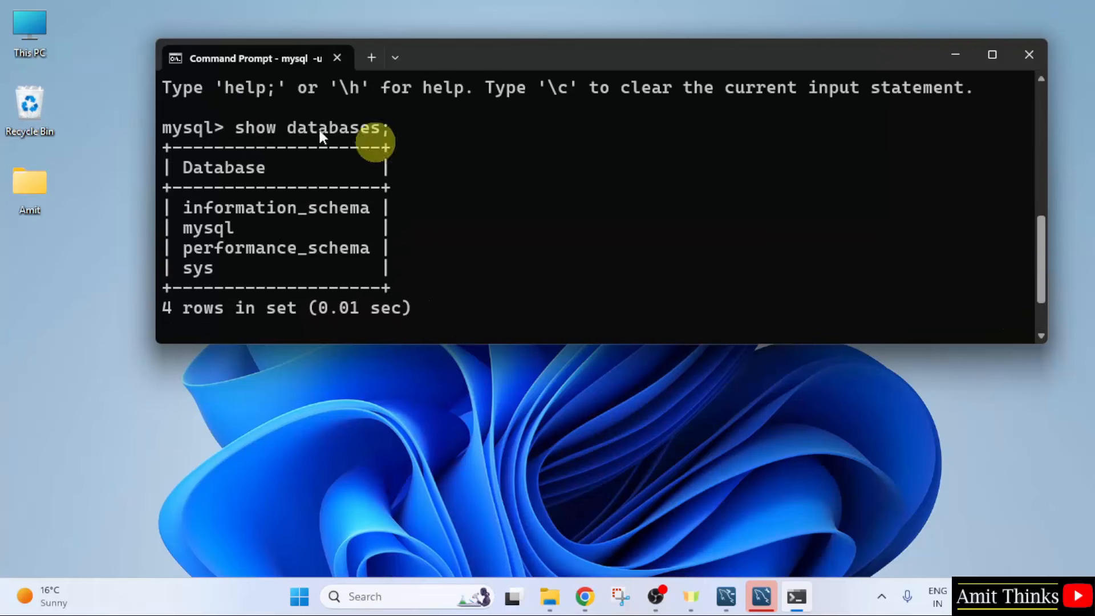
pyautogui.scroll(-2, 1035, 265)
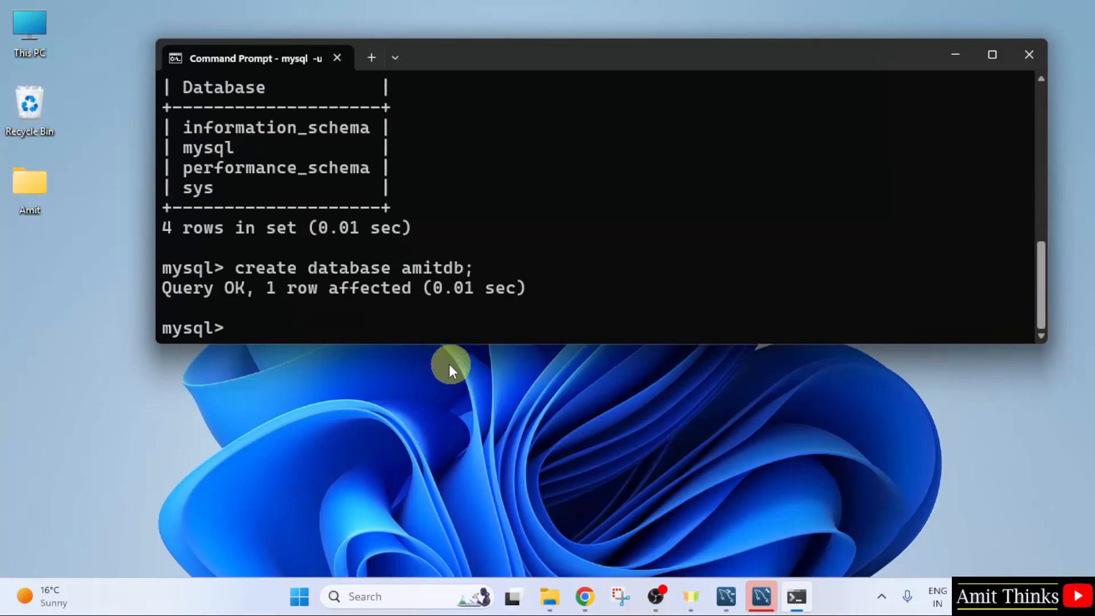
pyautogui.write('show da')
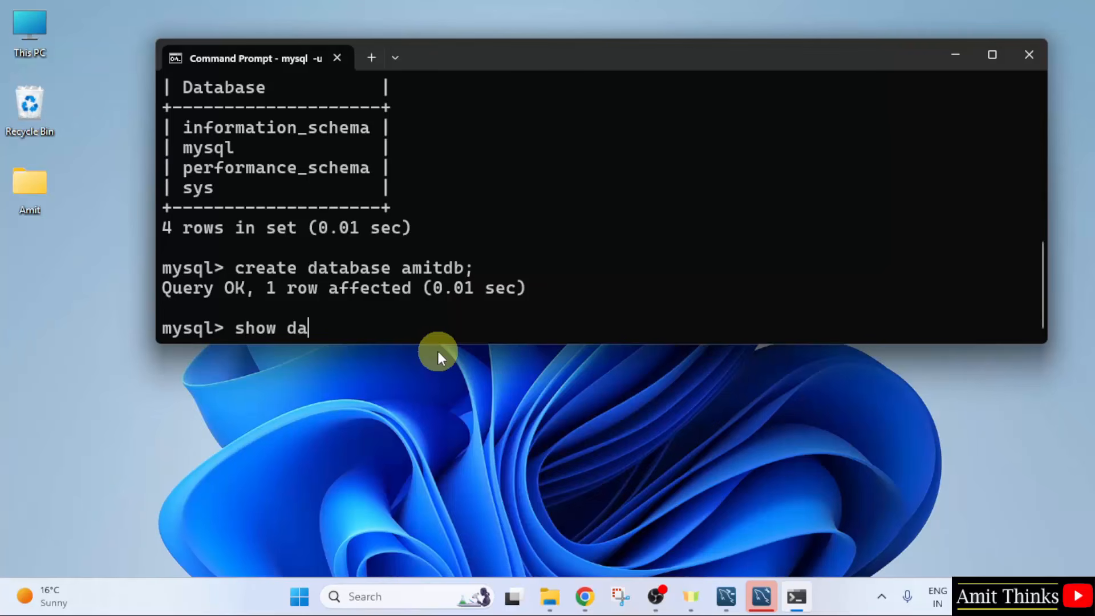
pyautogui.write('tabases;')
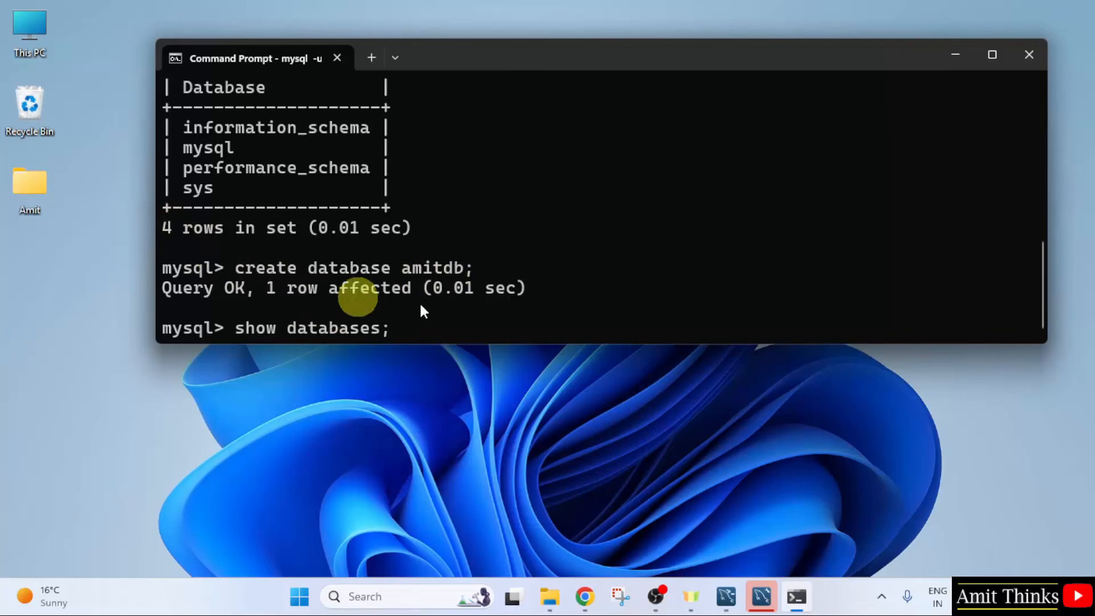
pyautogui.press('Return')
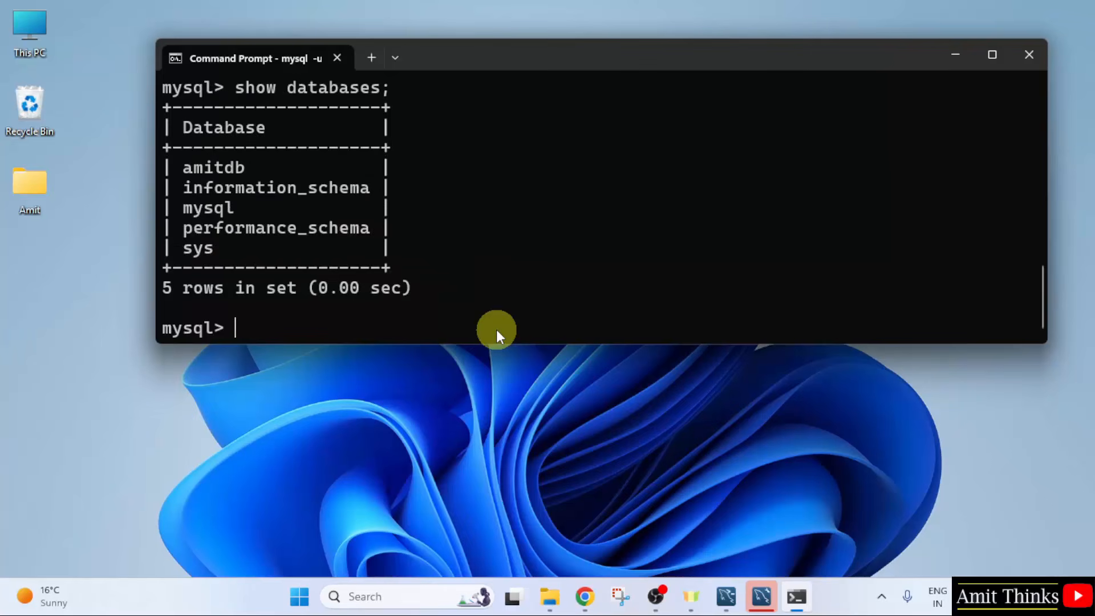
pyautogui.moveTo(455, 347); pyautogui.dragTo(455, 444)
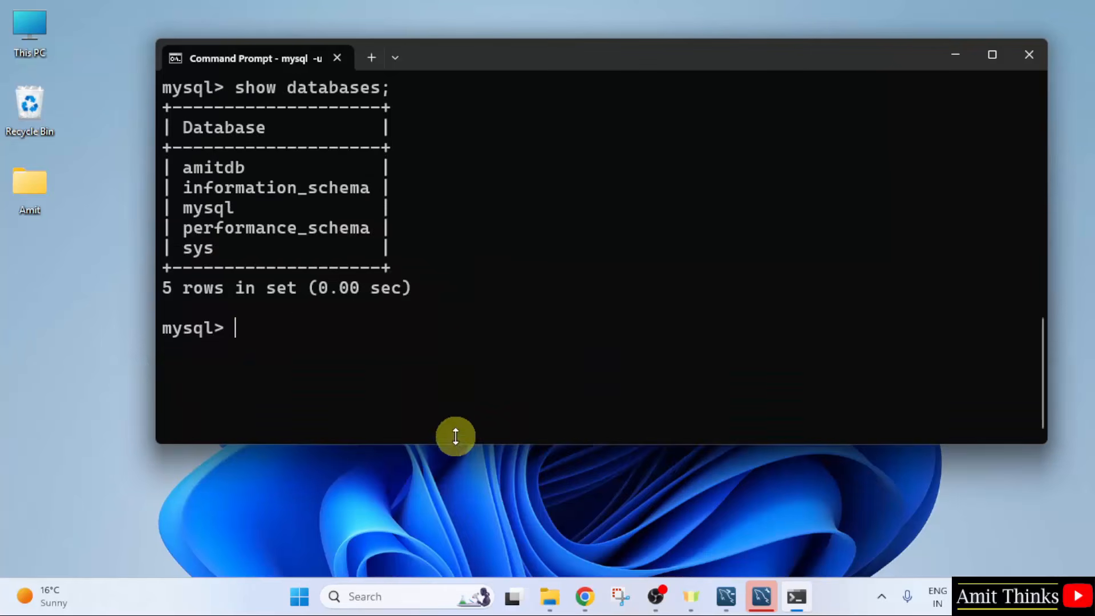
pyautogui.moveTo(186, 169); pyautogui.dragTo(251, 164)
pyautogui.click(302, 187)
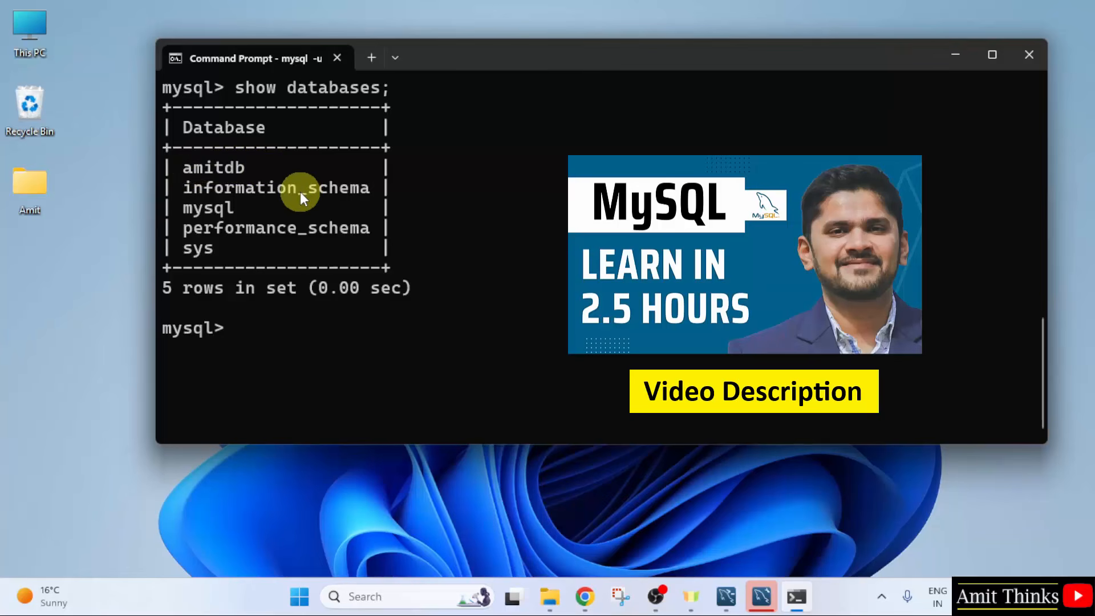
# Minimize Command Prompt, switch to MySQL Workbench, and dismiss the Migration Assistant banner on its home screen
pyautogui.click(952, 55)
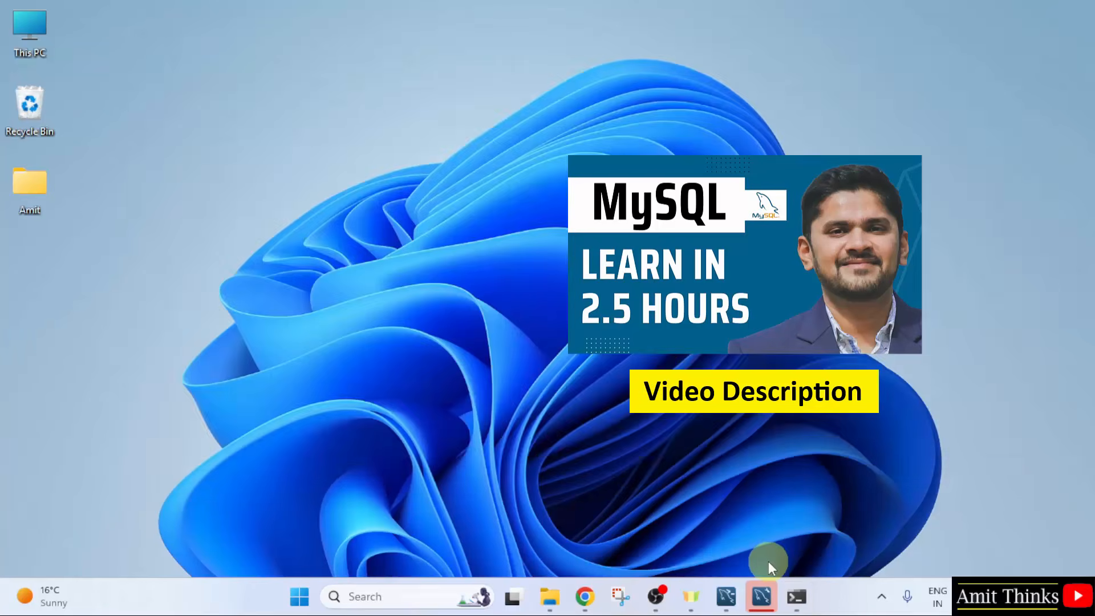
pyautogui.click(761, 596)
pyautogui.moveTo(493, 103); pyautogui.dragTo(489, 34)
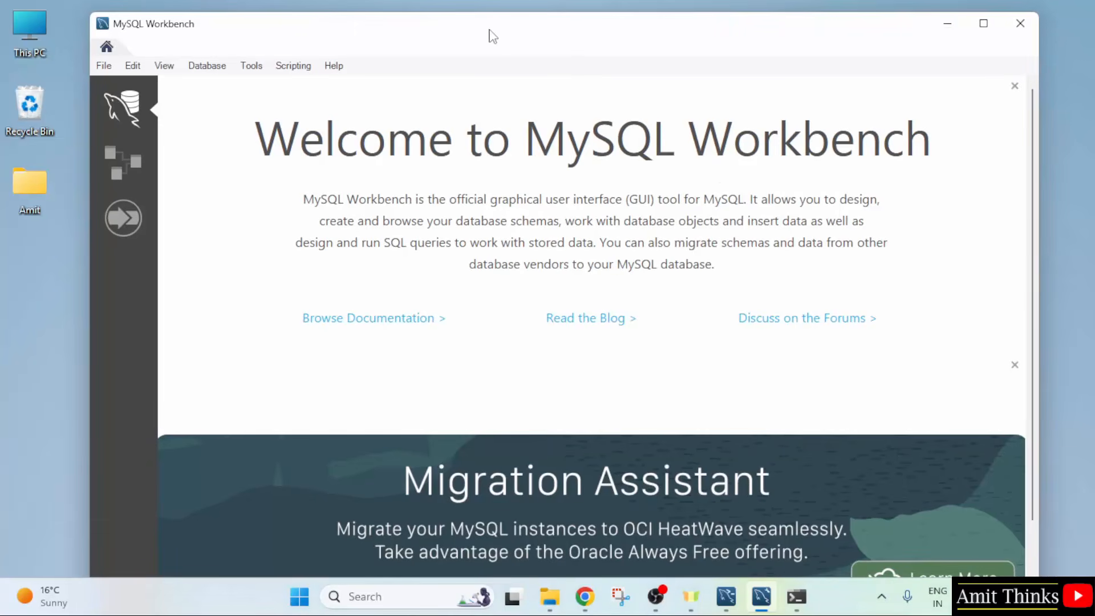
pyautogui.click(1013, 366)
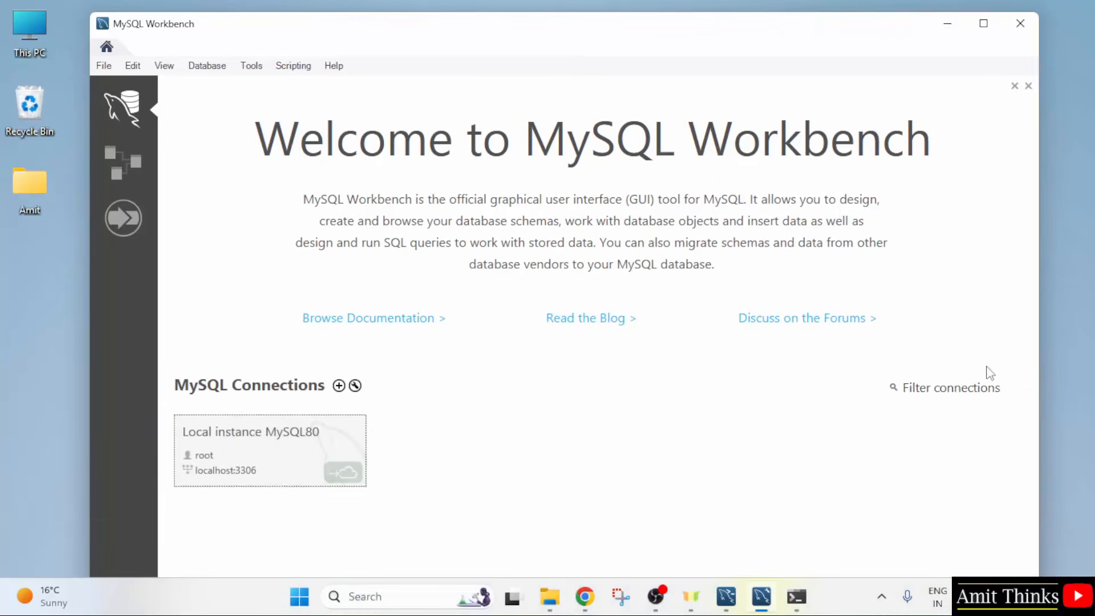
# Connect to Local instance MySQL80 as root, entering the root password and saving it in the vault
pyautogui.click(276, 449)
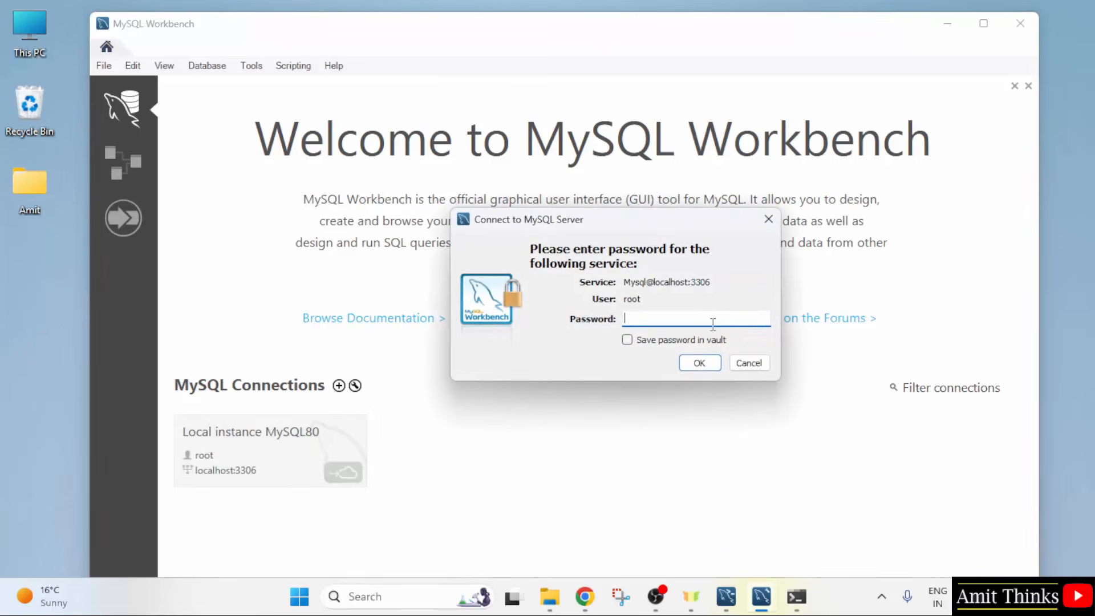
pyautogui.write('************')
pyautogui.click(700, 341)
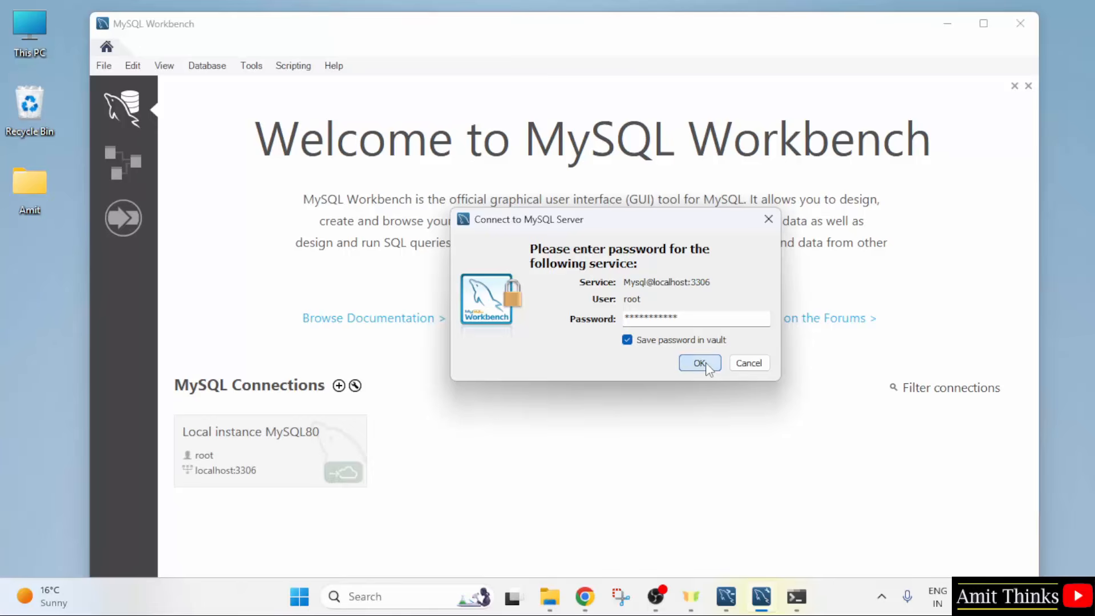
pyautogui.click(702, 364)
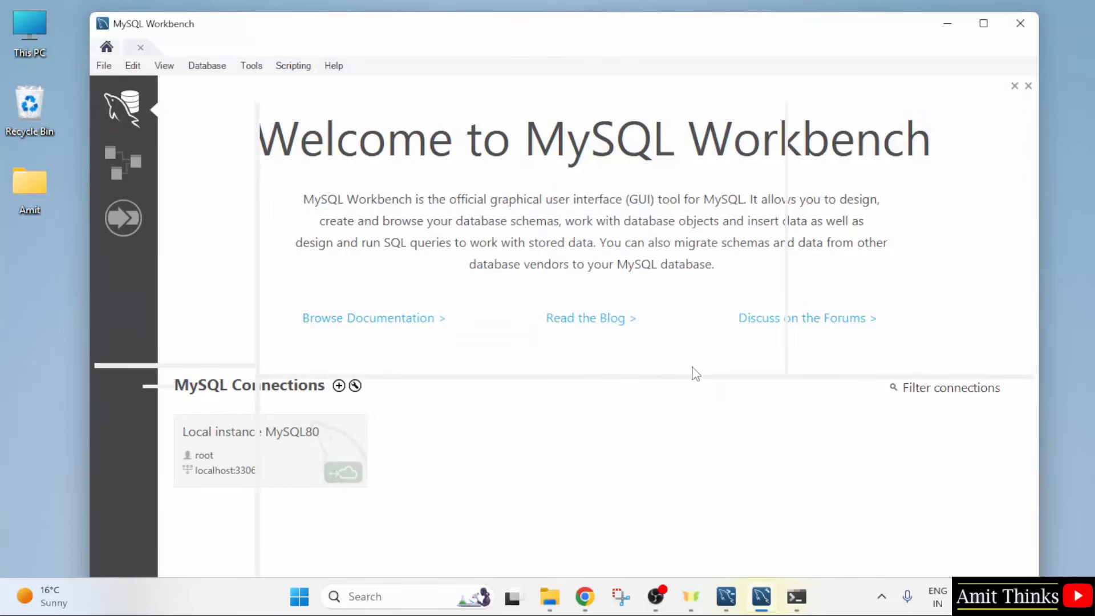